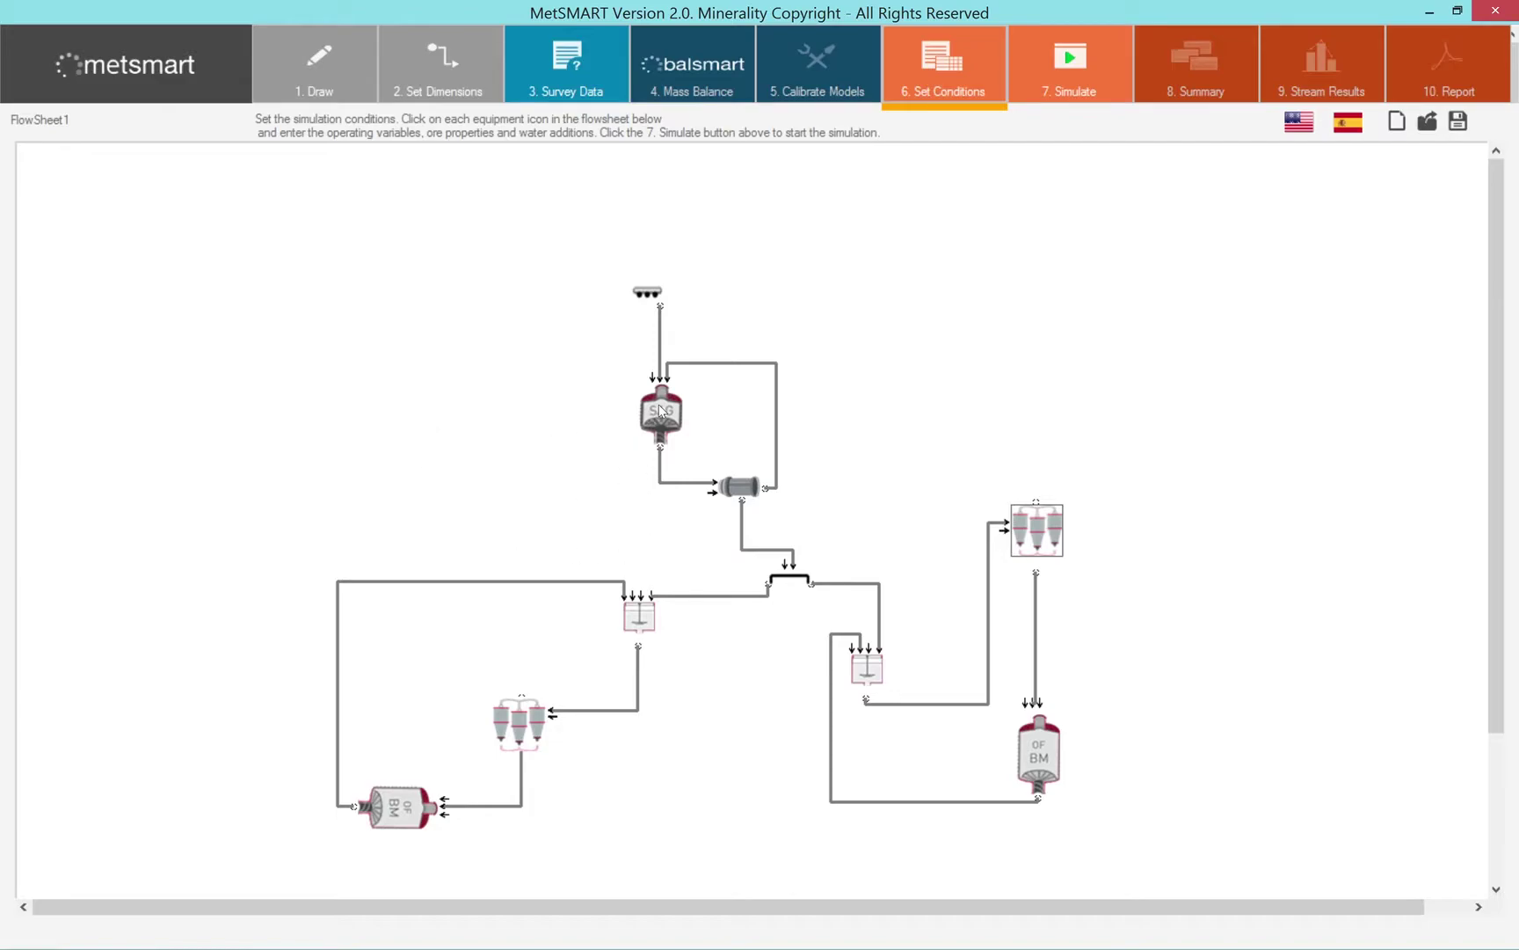
# - Set the SAG mill's ore Impact Index to 80 and Abrasion Index to 80 in its simulation conditions
pyautogui.click(659, 407)
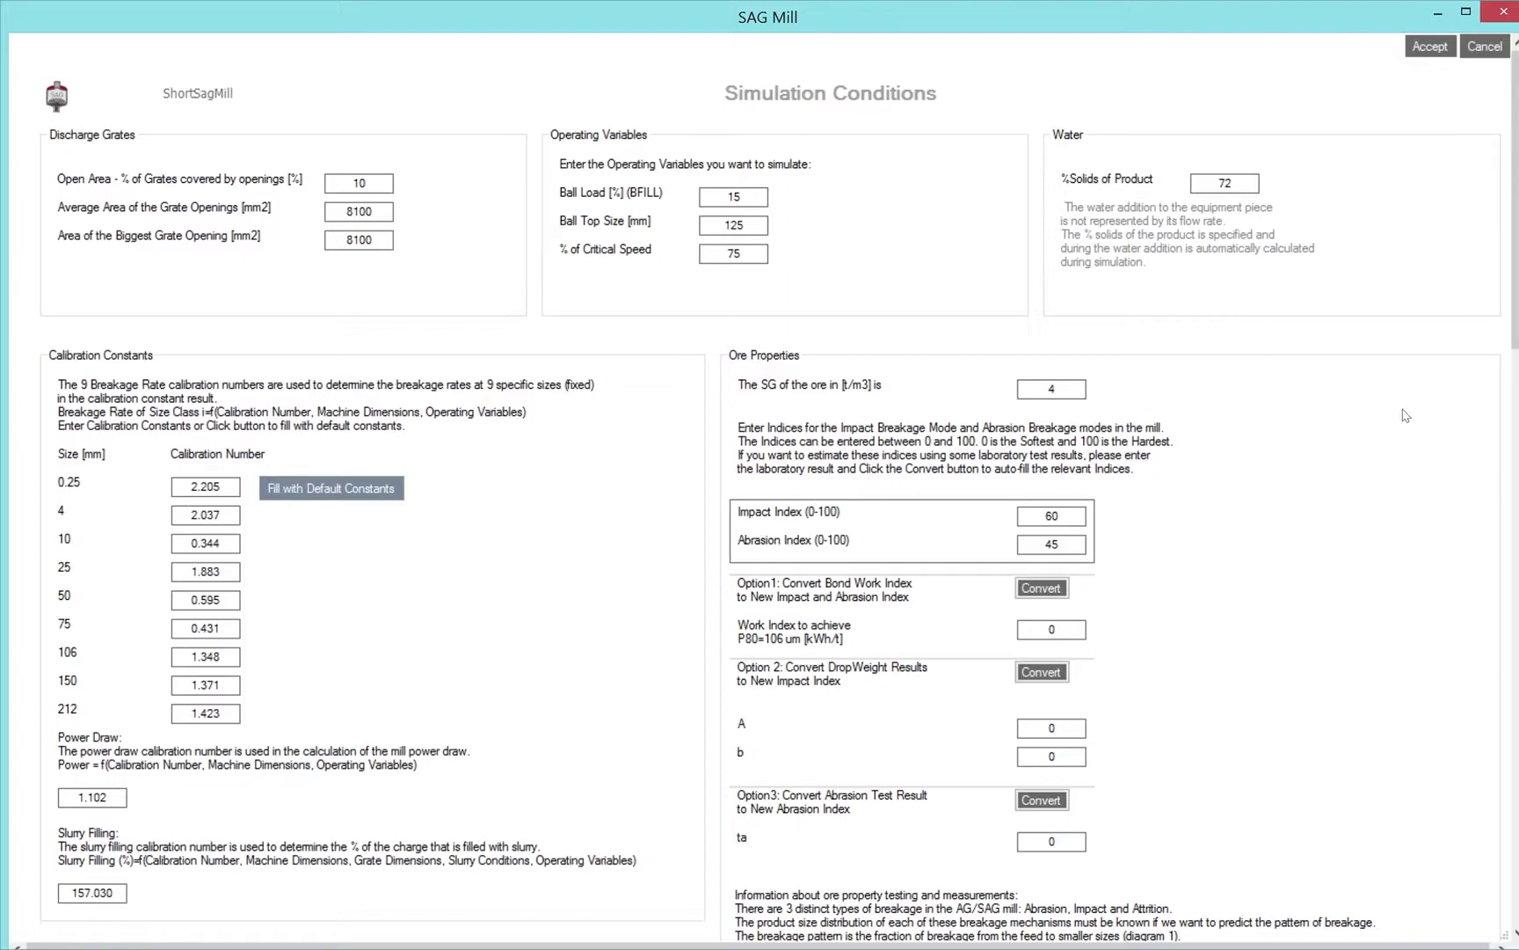
pyautogui.moveTo(1514, 333); pyautogui.dragTo(1514, 300)
pyautogui.doubleClick(1033, 514)
pyautogui.write('80')
pyautogui.press('Tab')
pyautogui.write('80')
pyautogui.click(1430, 49)
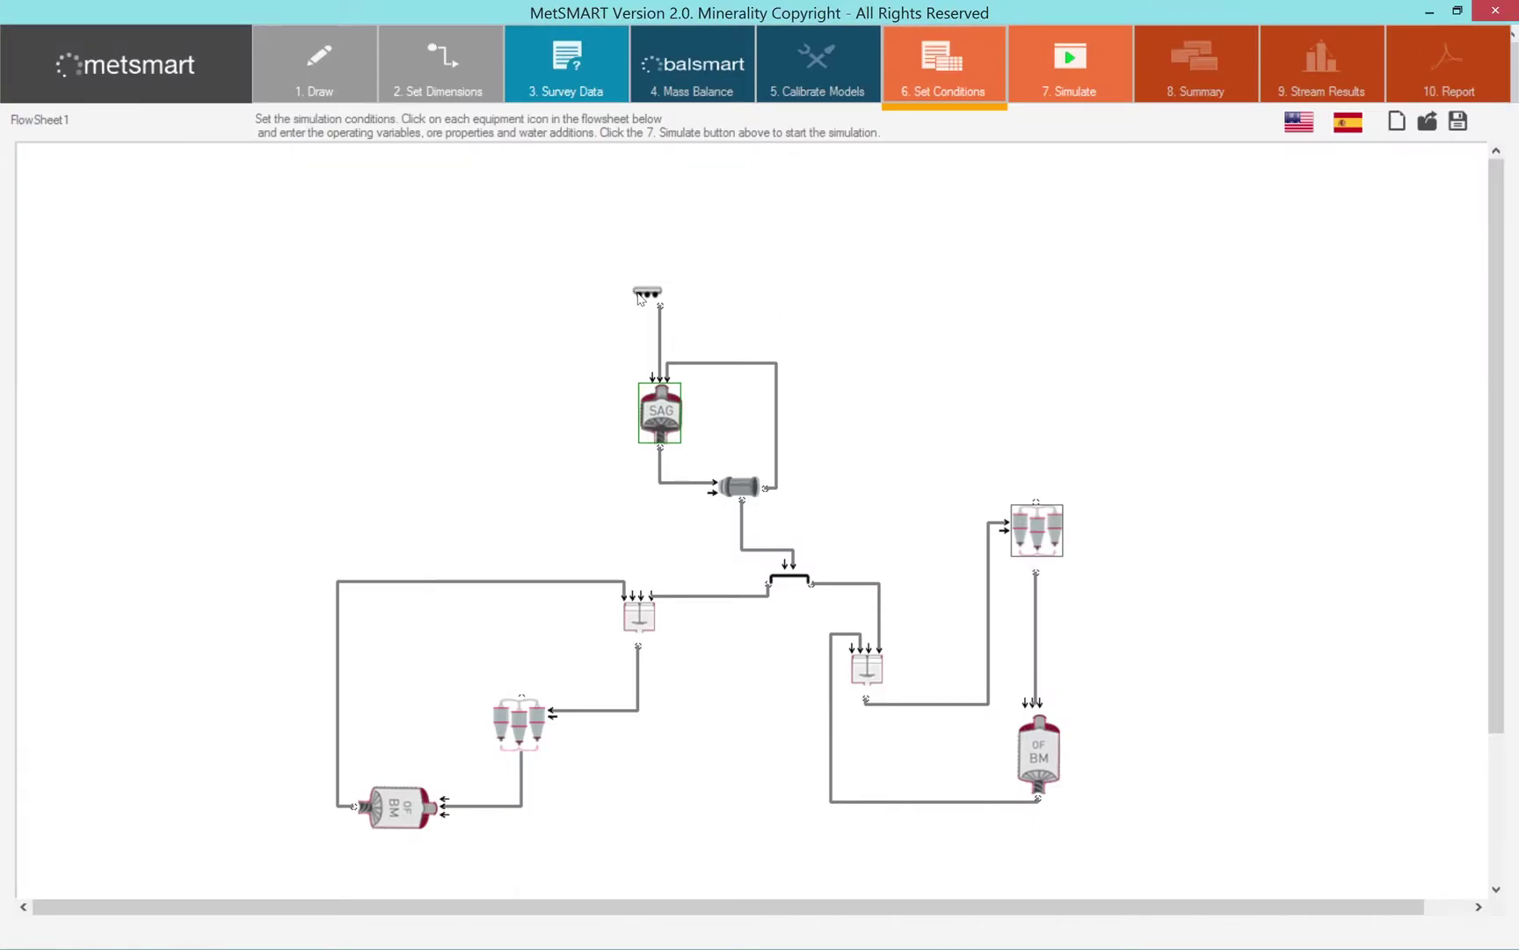
# - Set the feed conveyor's dry throughput to 3050 tons/hour and its F80 for simulation to 140 mm
pyautogui.click(639, 295)
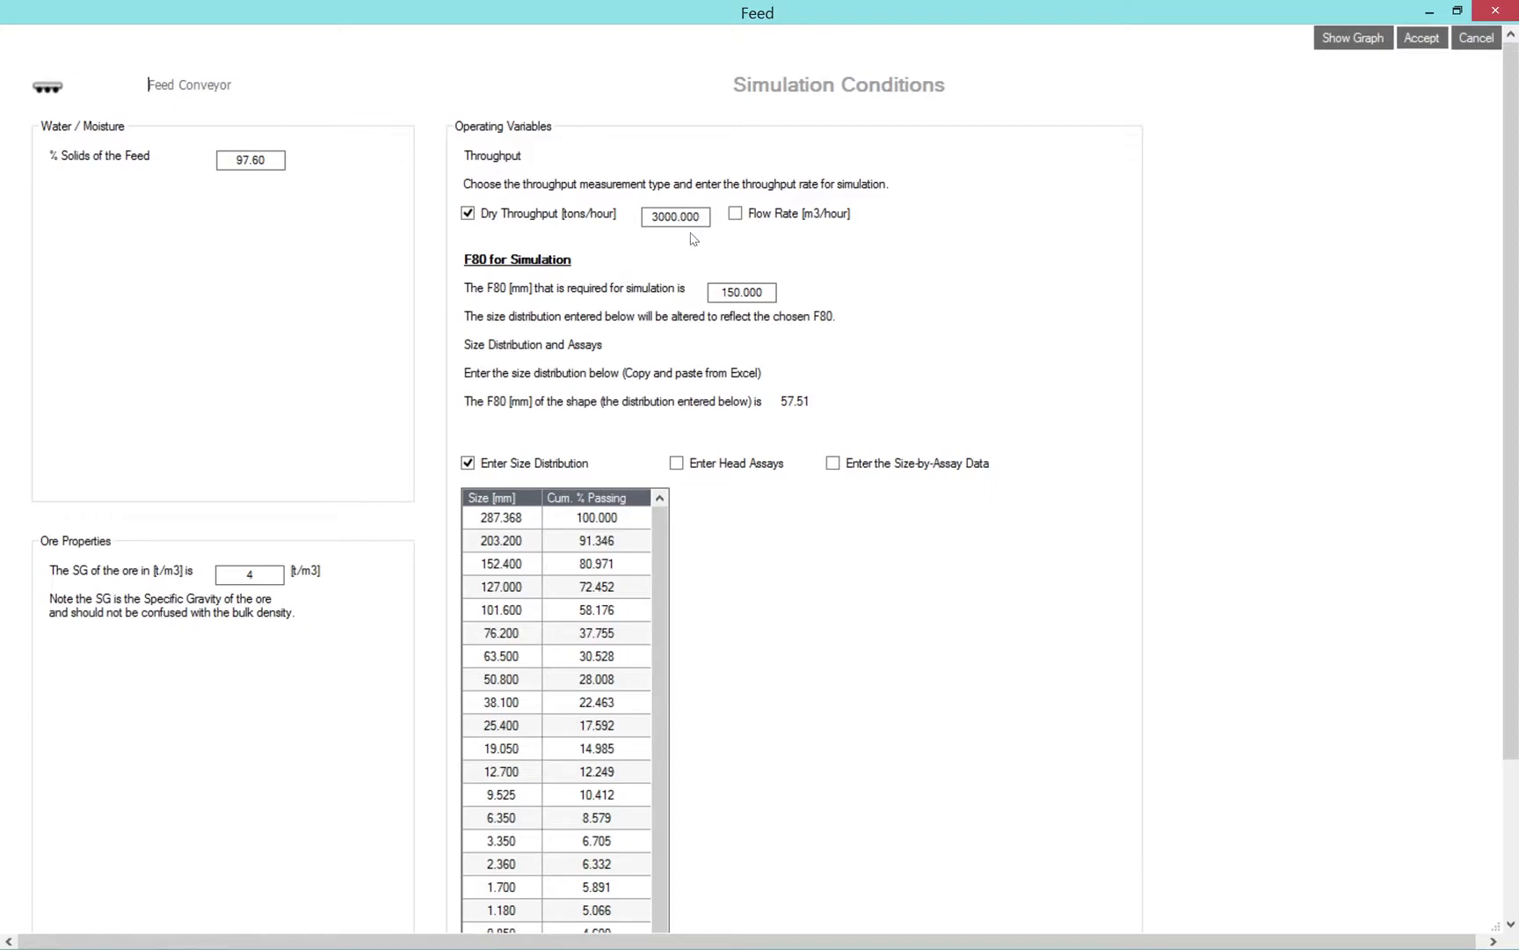
pyautogui.moveTo(703, 216); pyautogui.dragTo(638, 219)
pyautogui.write('3050')
pyautogui.write('140')
pyautogui.click(1414, 40)
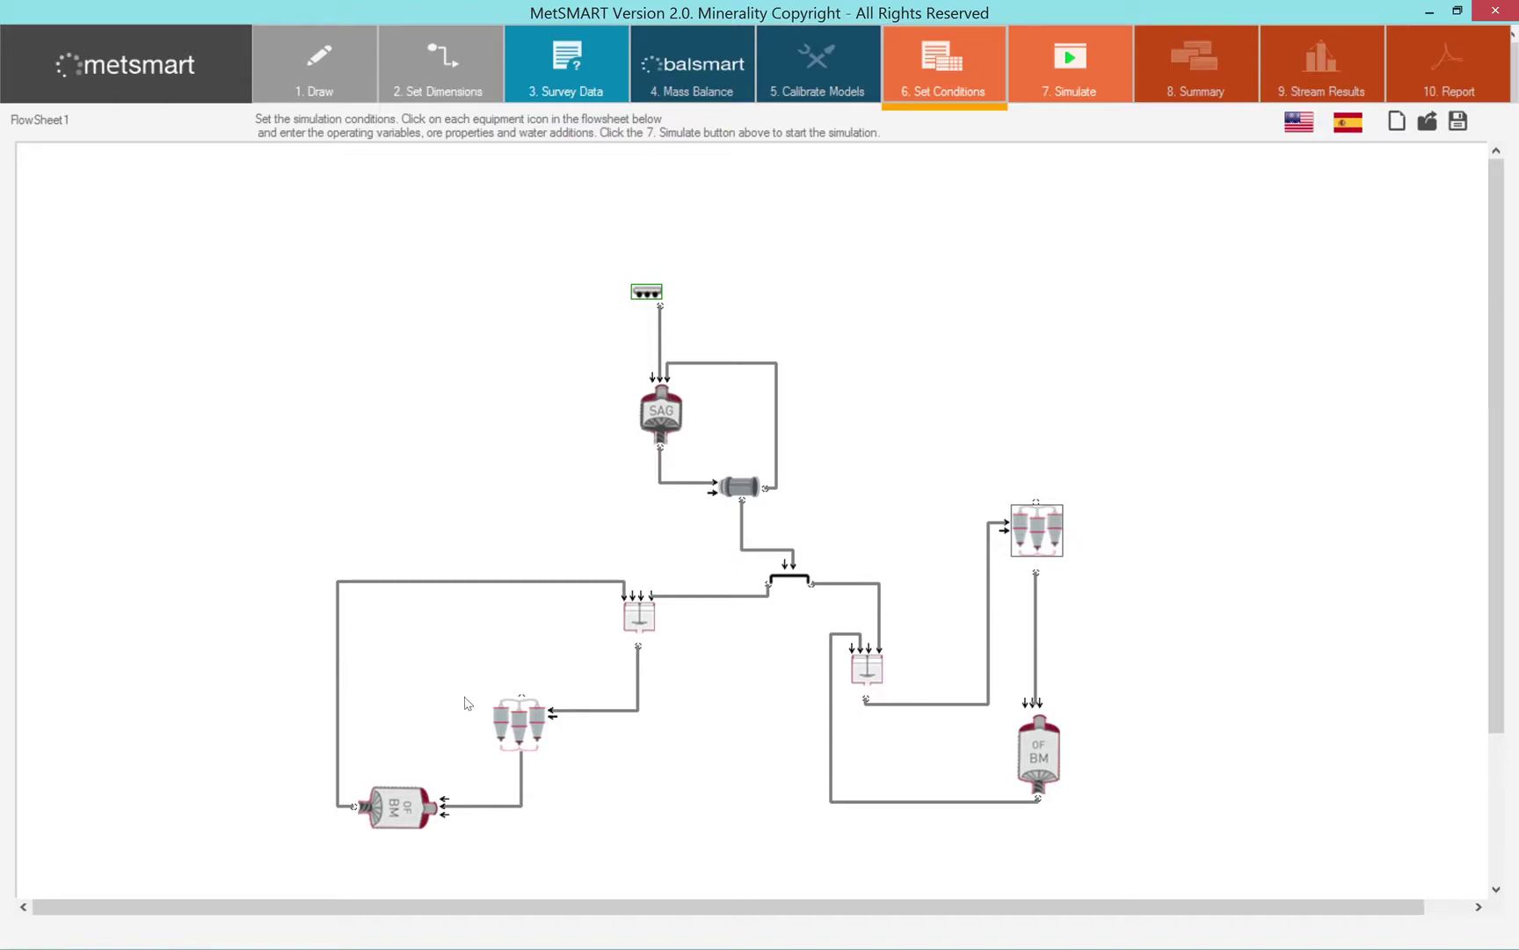
# - Check the simulation conditions of the cyclone cluster in the flowsheet's left branch, including vortex finder, spigot size and number operating
pyautogui.click(515, 723)
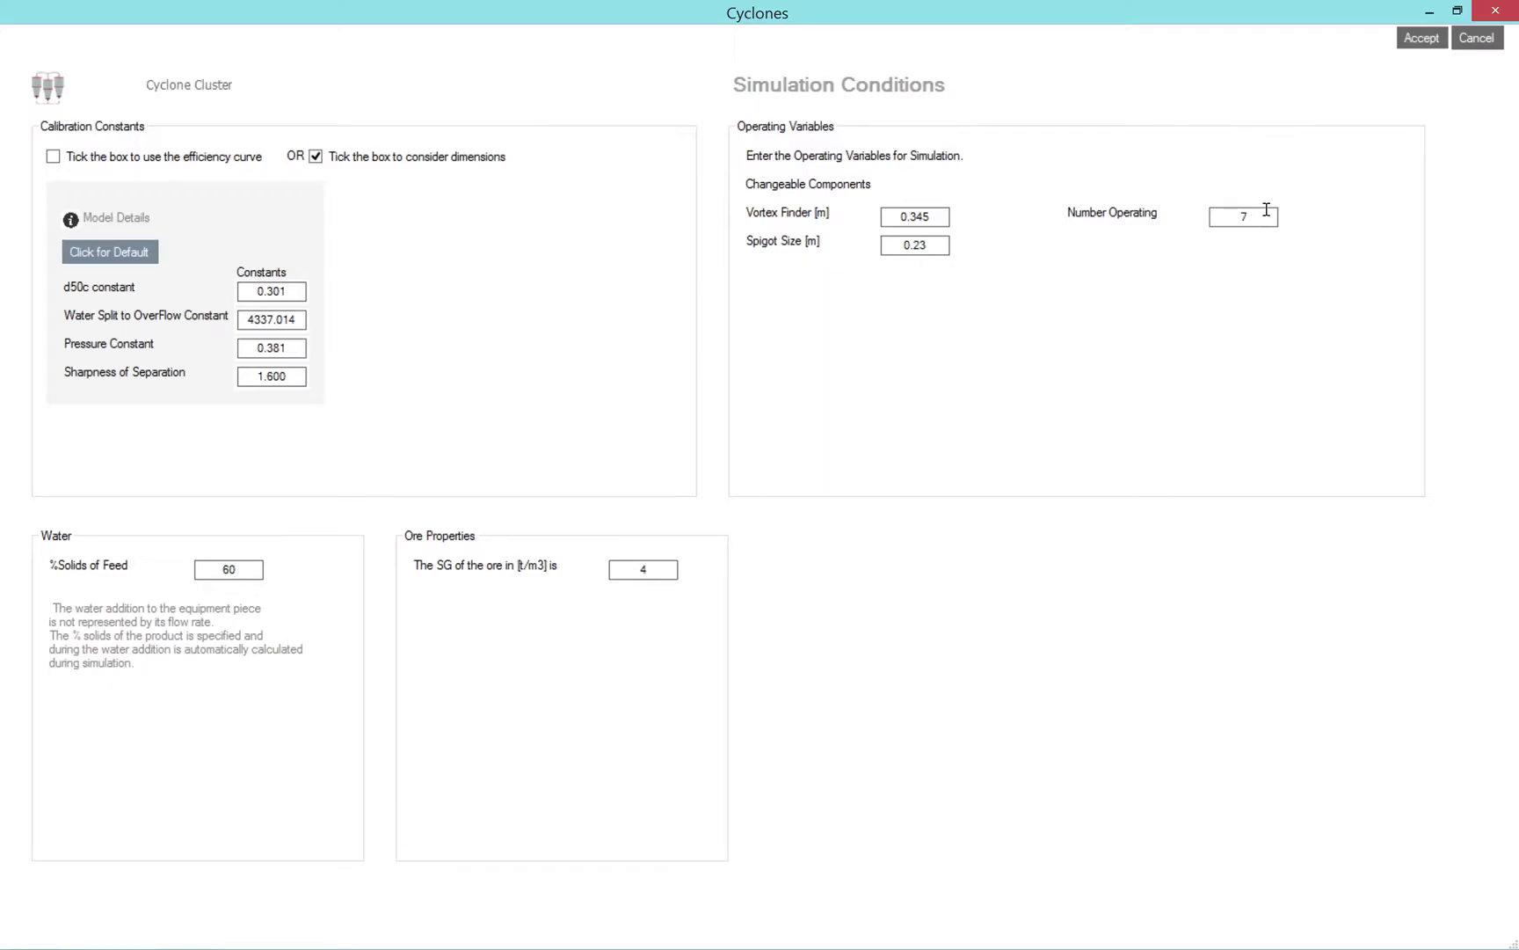
pyautogui.click(1422, 39)
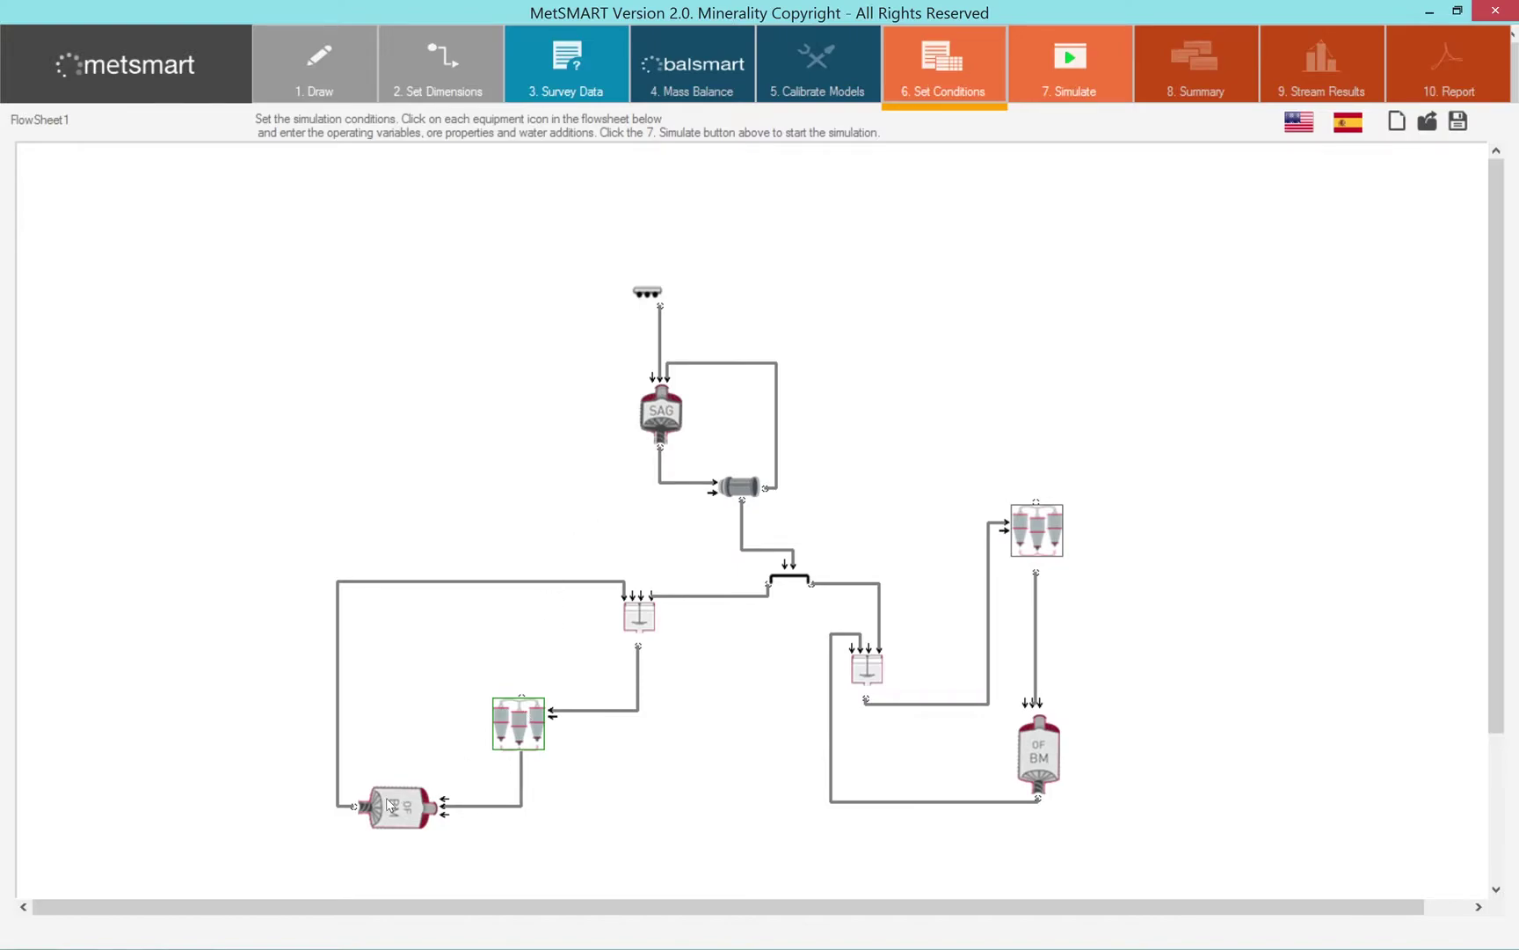
# - Set the ball load to 34% and the ball size to 65 mm for the ball mill in the flowsheet's left branch
pyautogui.click(386, 798)
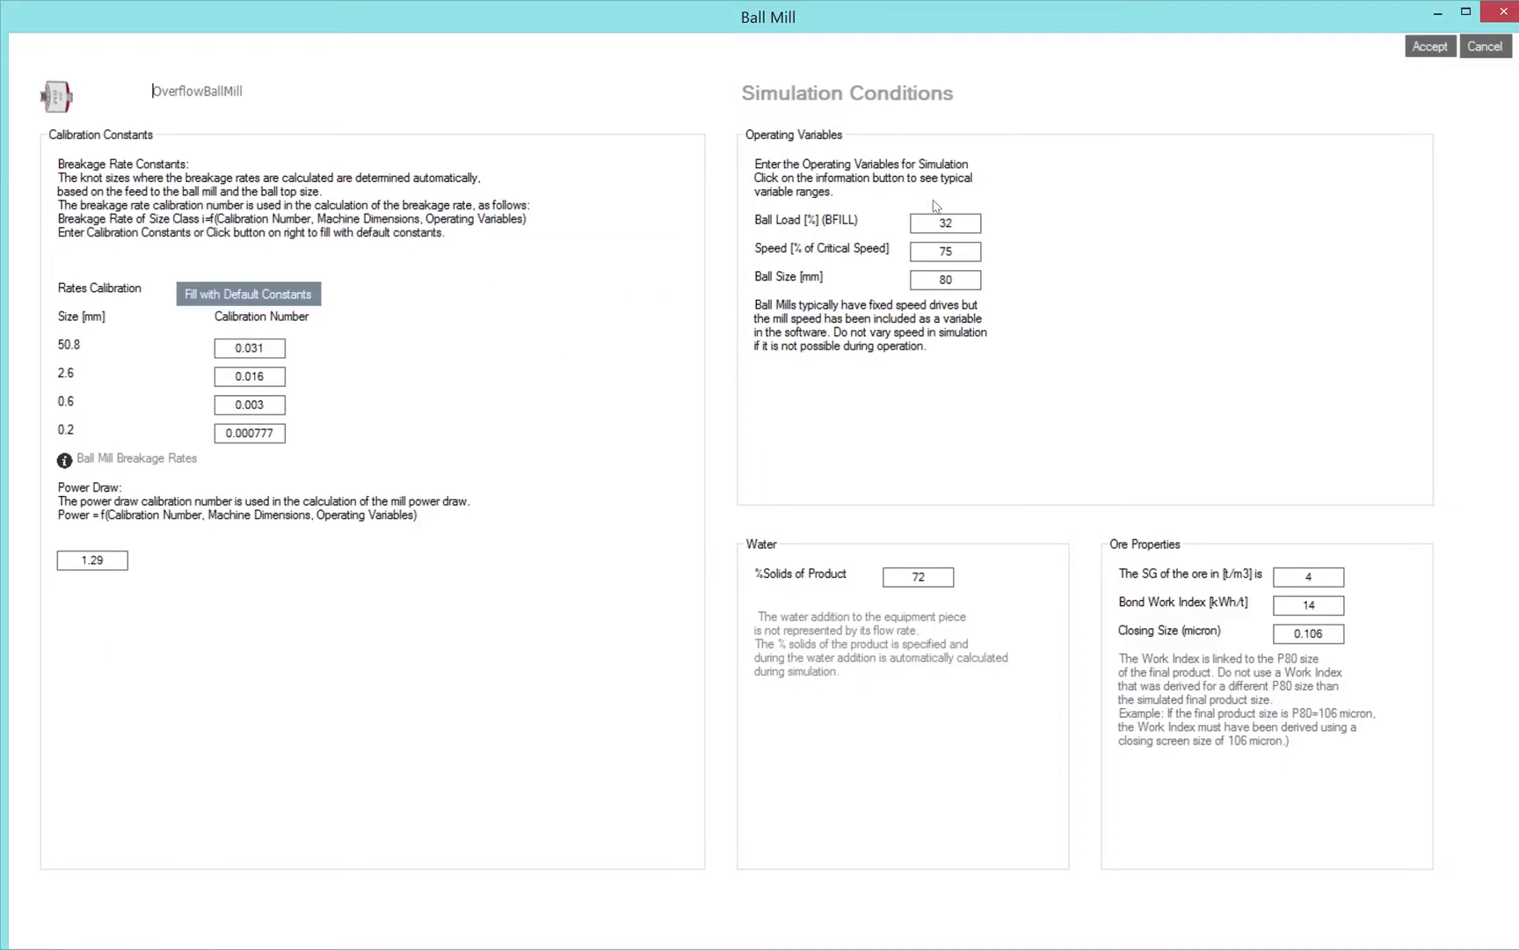
pyautogui.moveTo(960, 223); pyautogui.dragTo(915, 222)
pyautogui.write('34')
pyautogui.click(914, 279)
pyautogui.write('65')
pyautogui.click(1428, 47)
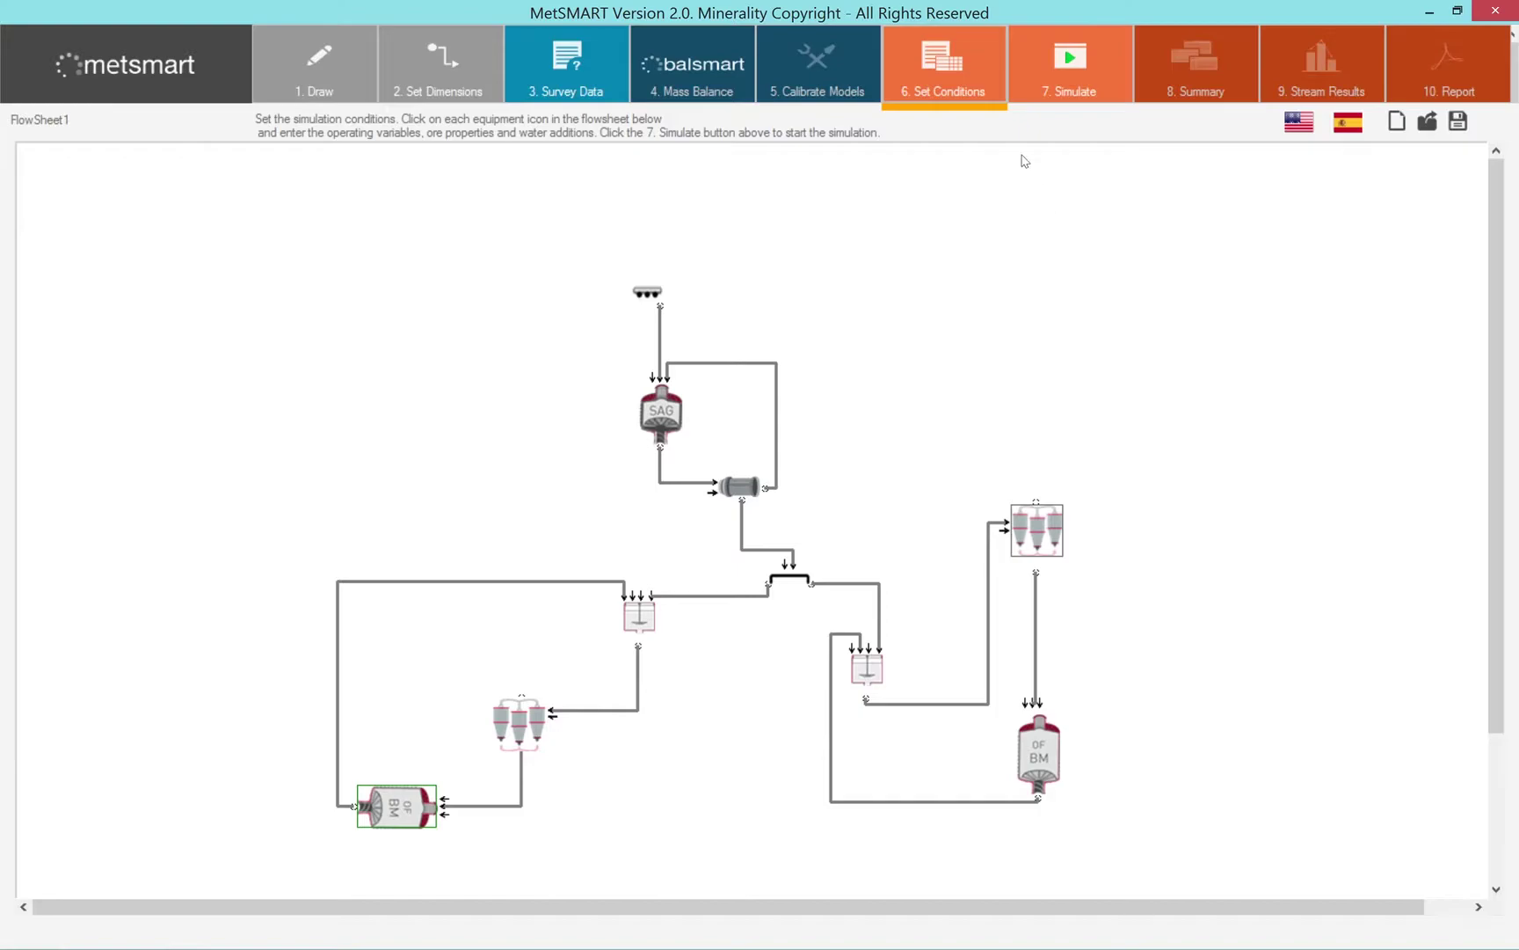
# - Run the circuit simulation with the new conditions and dismiss the completion message
pyautogui.click(1061, 81)
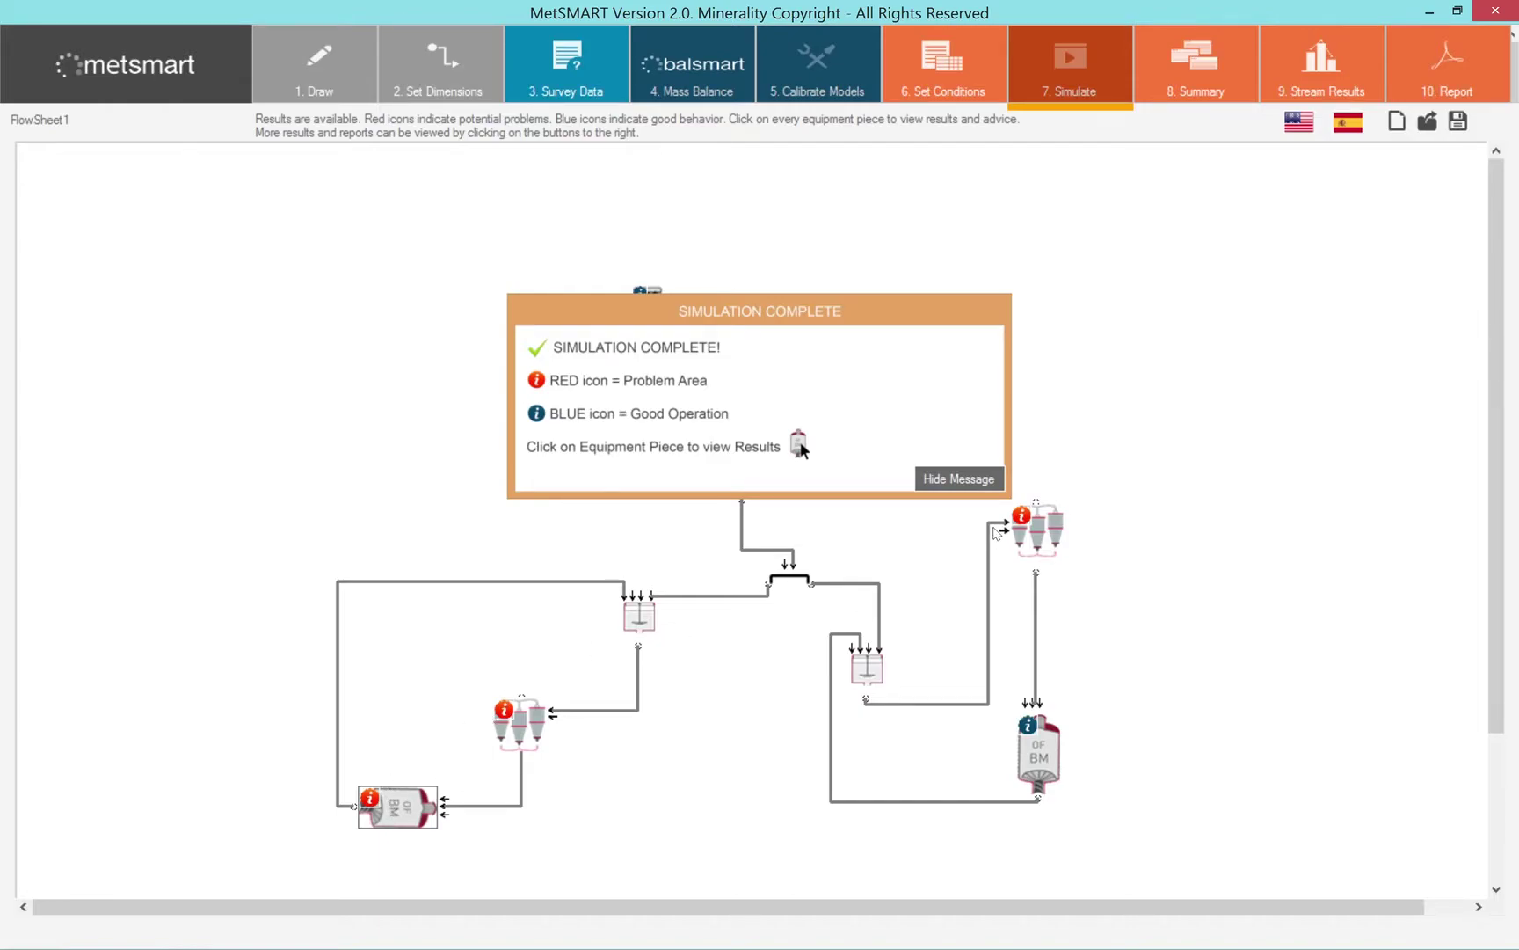
pyautogui.click(957, 479)
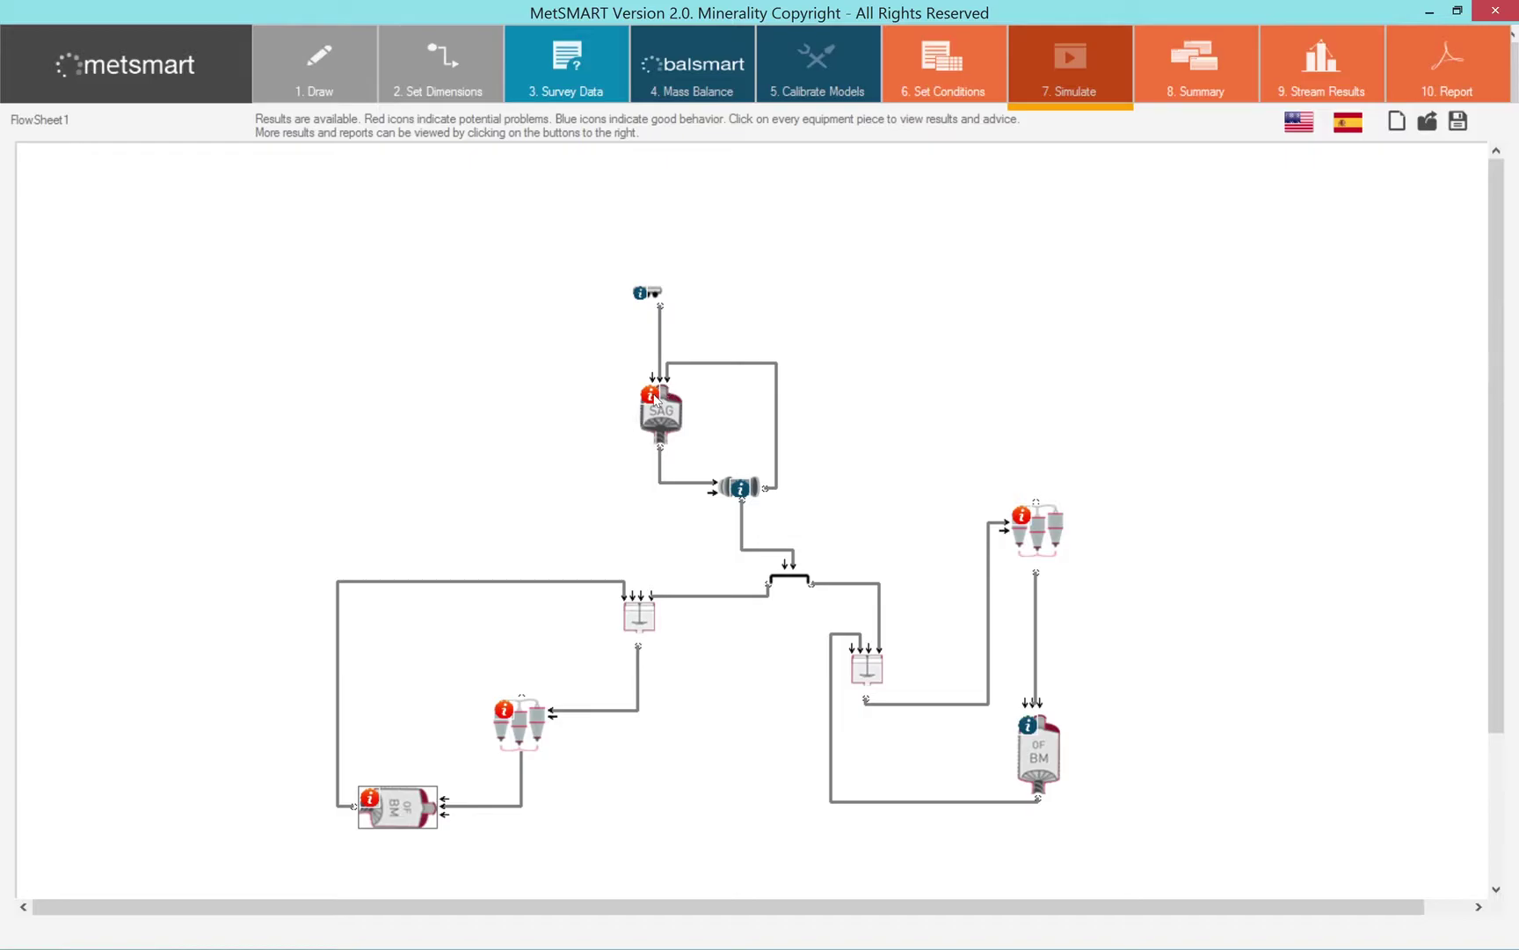
# - Review the simulation results and advice for the SAG mill and the left branch's ball mill
pyautogui.click(654, 398)
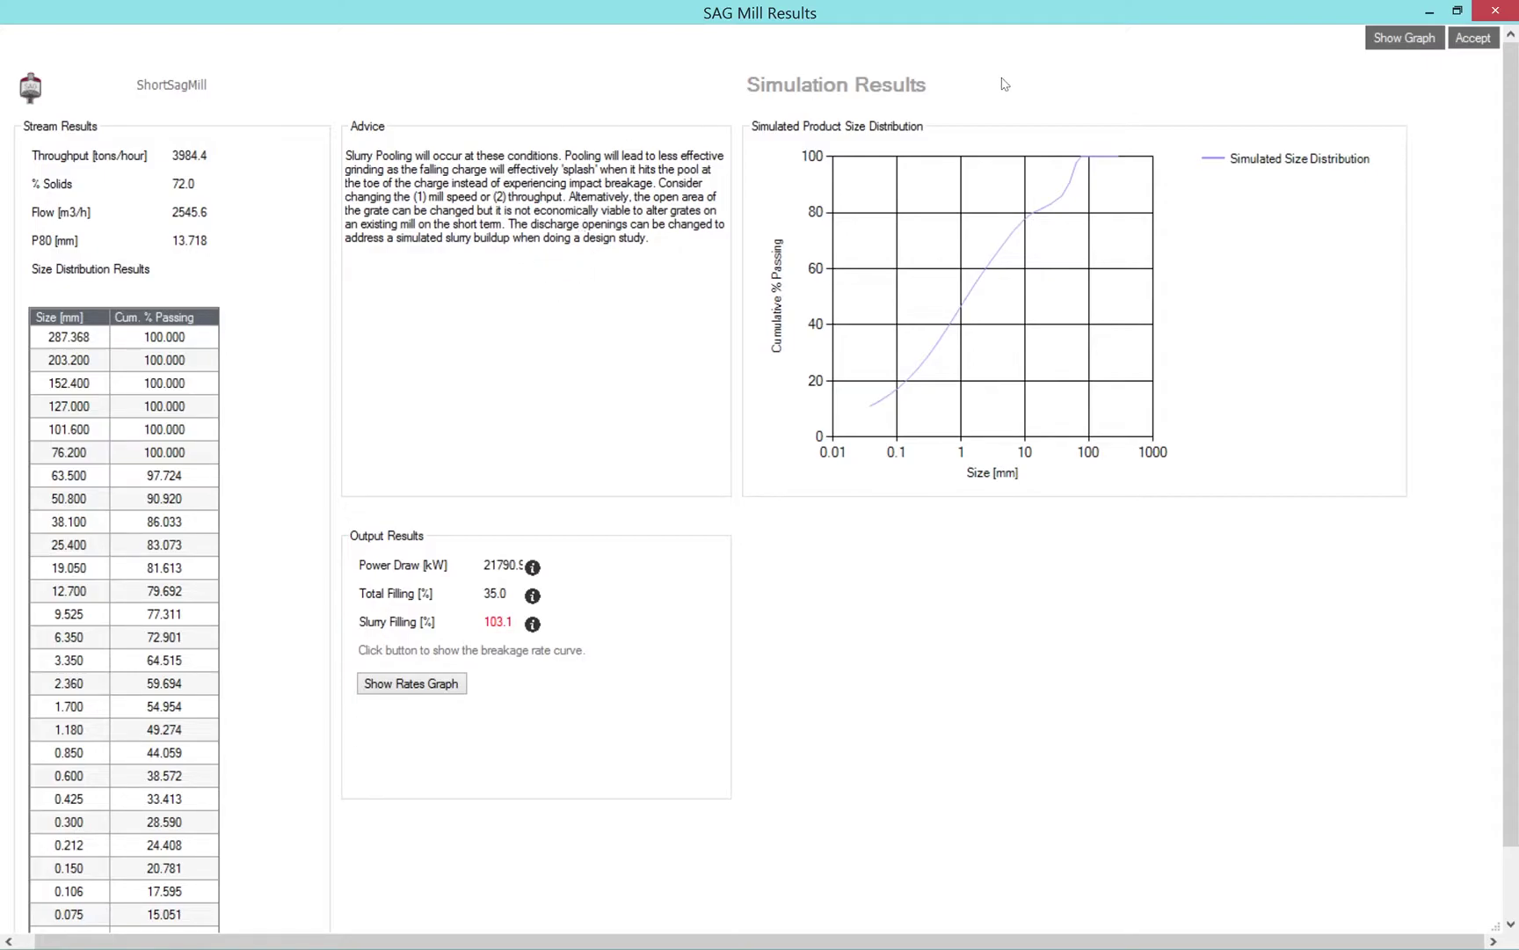
pyautogui.click(1456, 42)
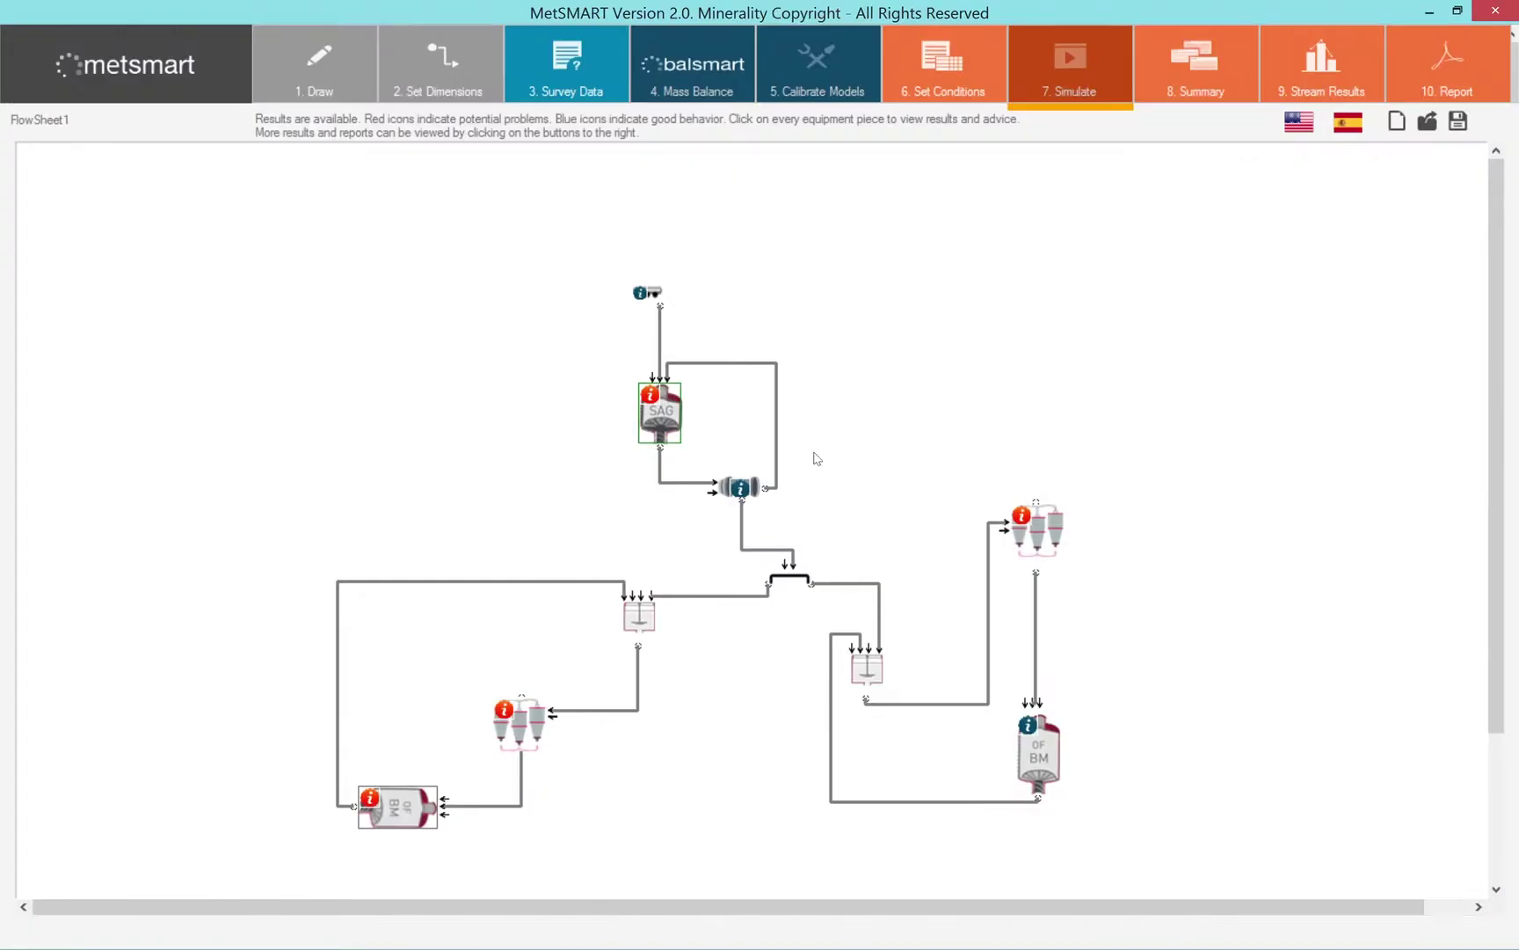
pyautogui.click(402, 798)
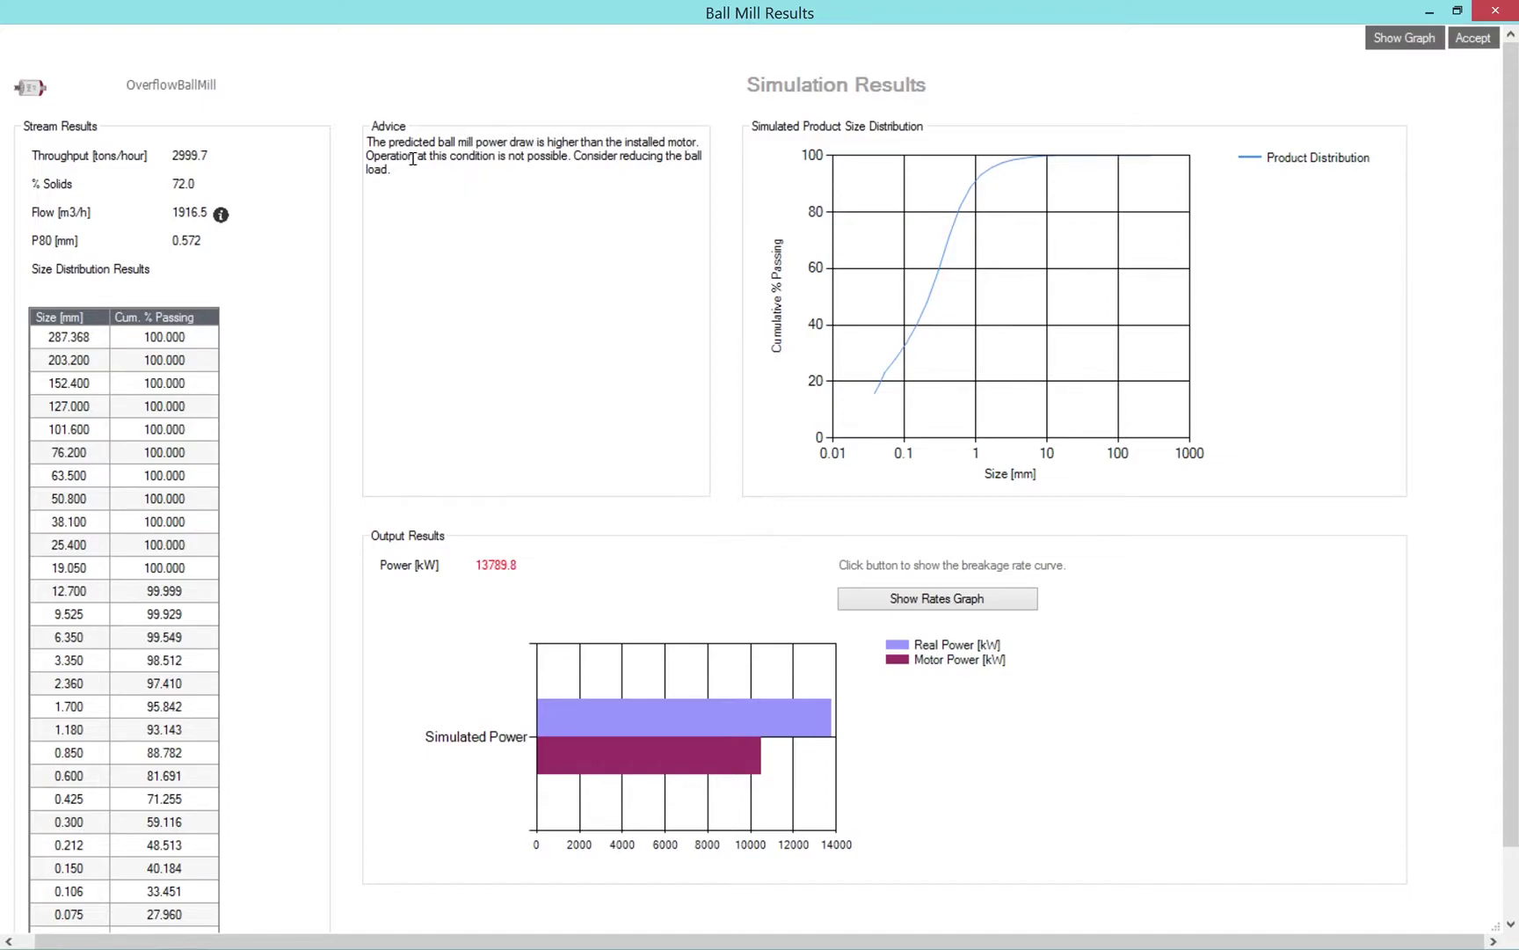
pyautogui.click(1457, 40)
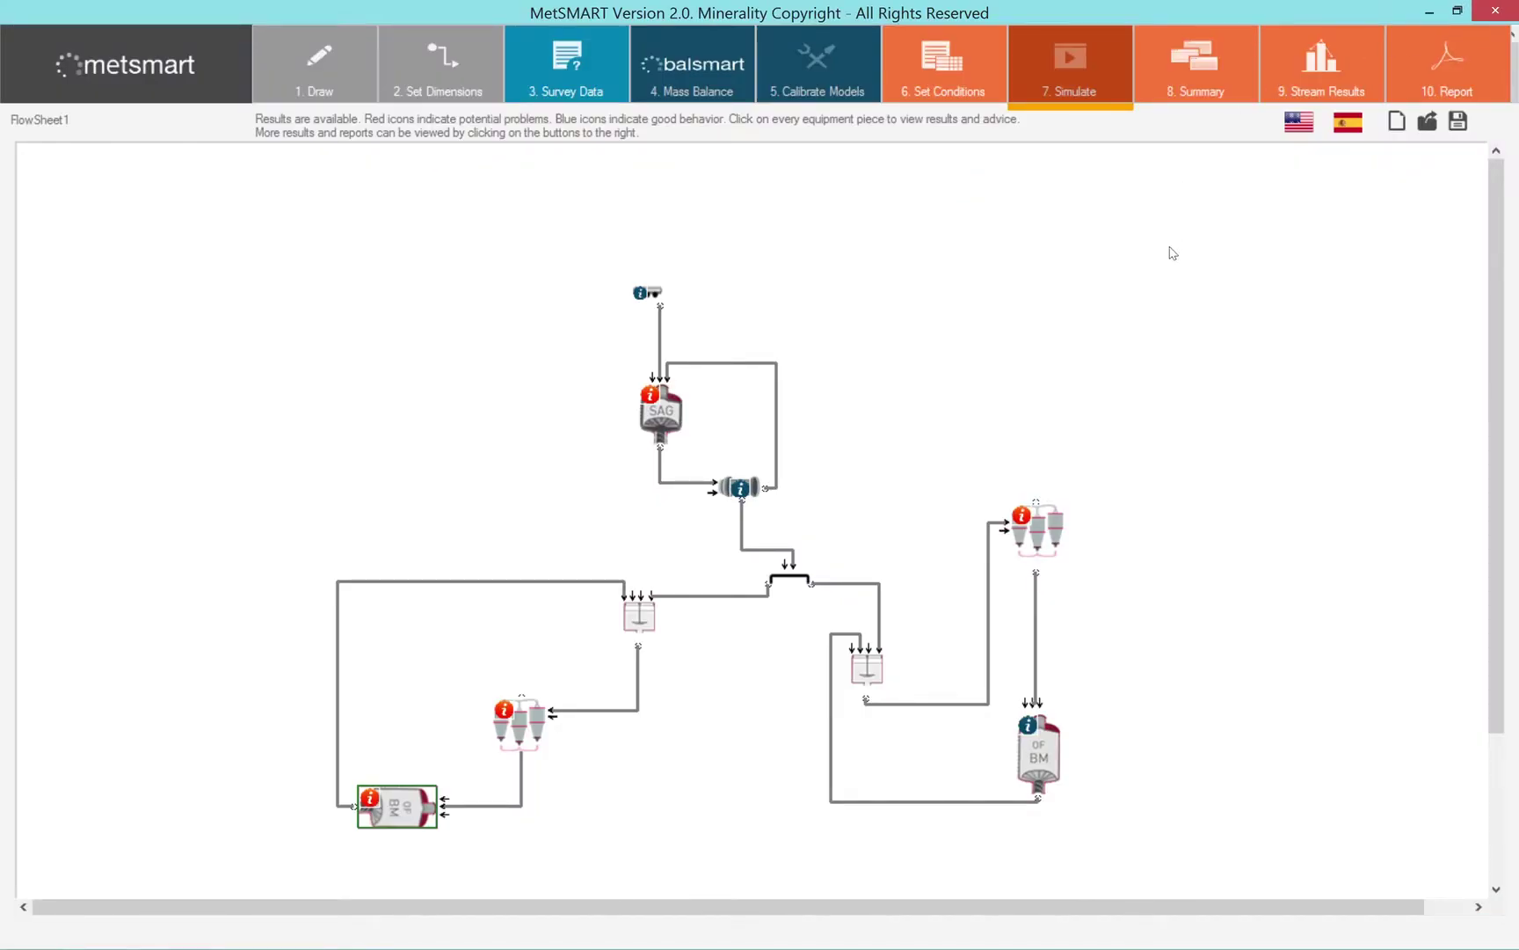
# - Examine the left branch cyclone cluster's results, including underflow, overflow, pressure, recirculating load and the operating advice
pyautogui.click(515, 717)
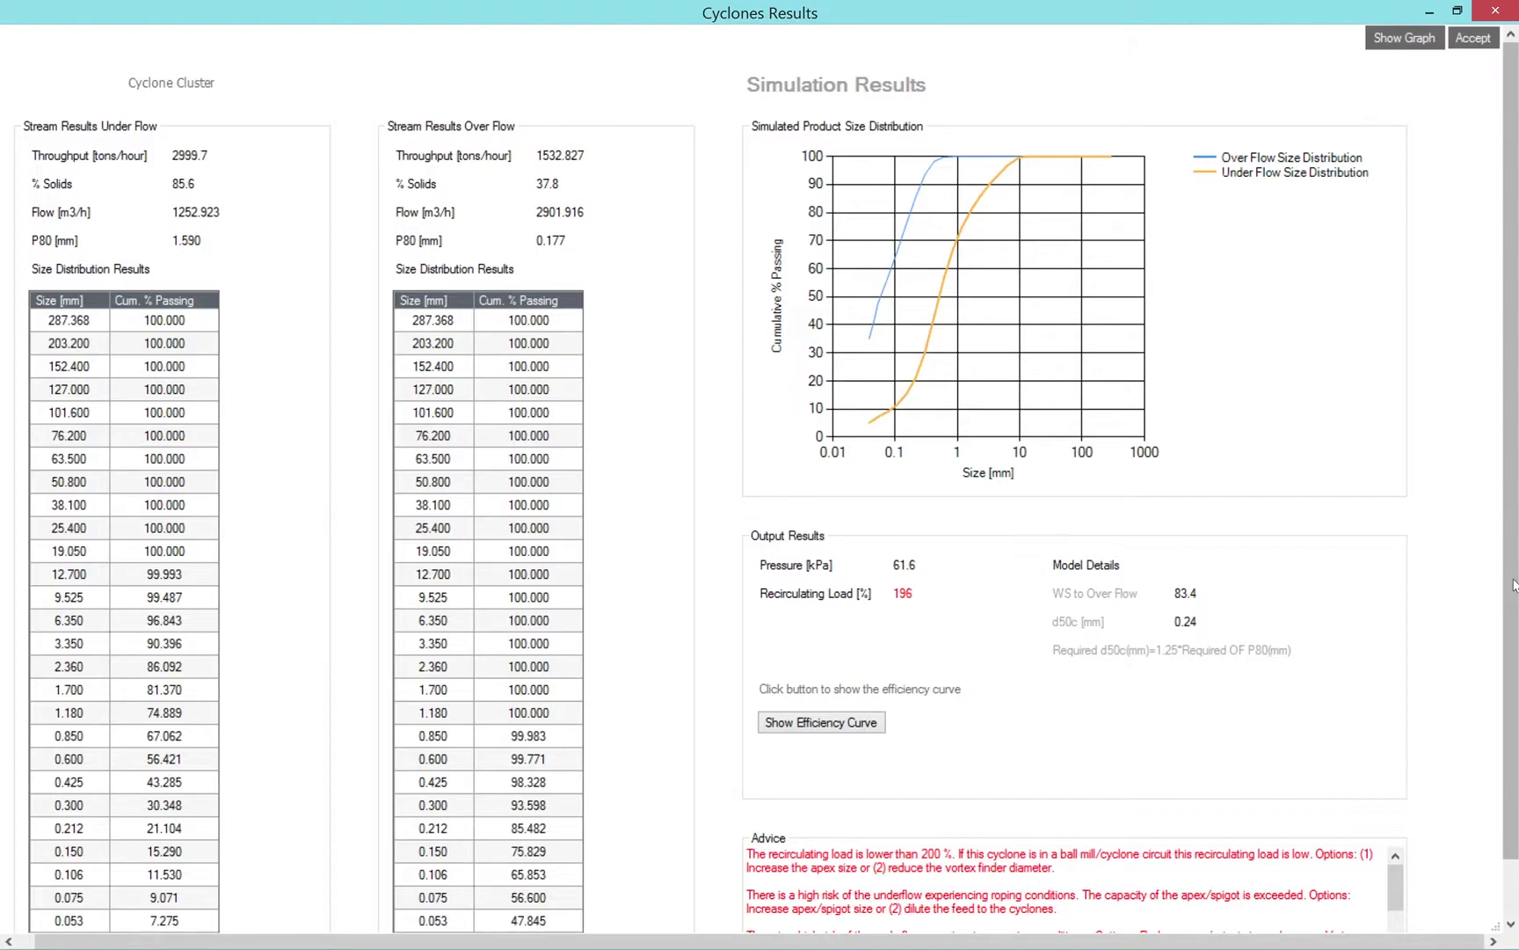
pyautogui.scroll(-1, 1509, 580)
pyautogui.scroll(-1, 1508, 581)
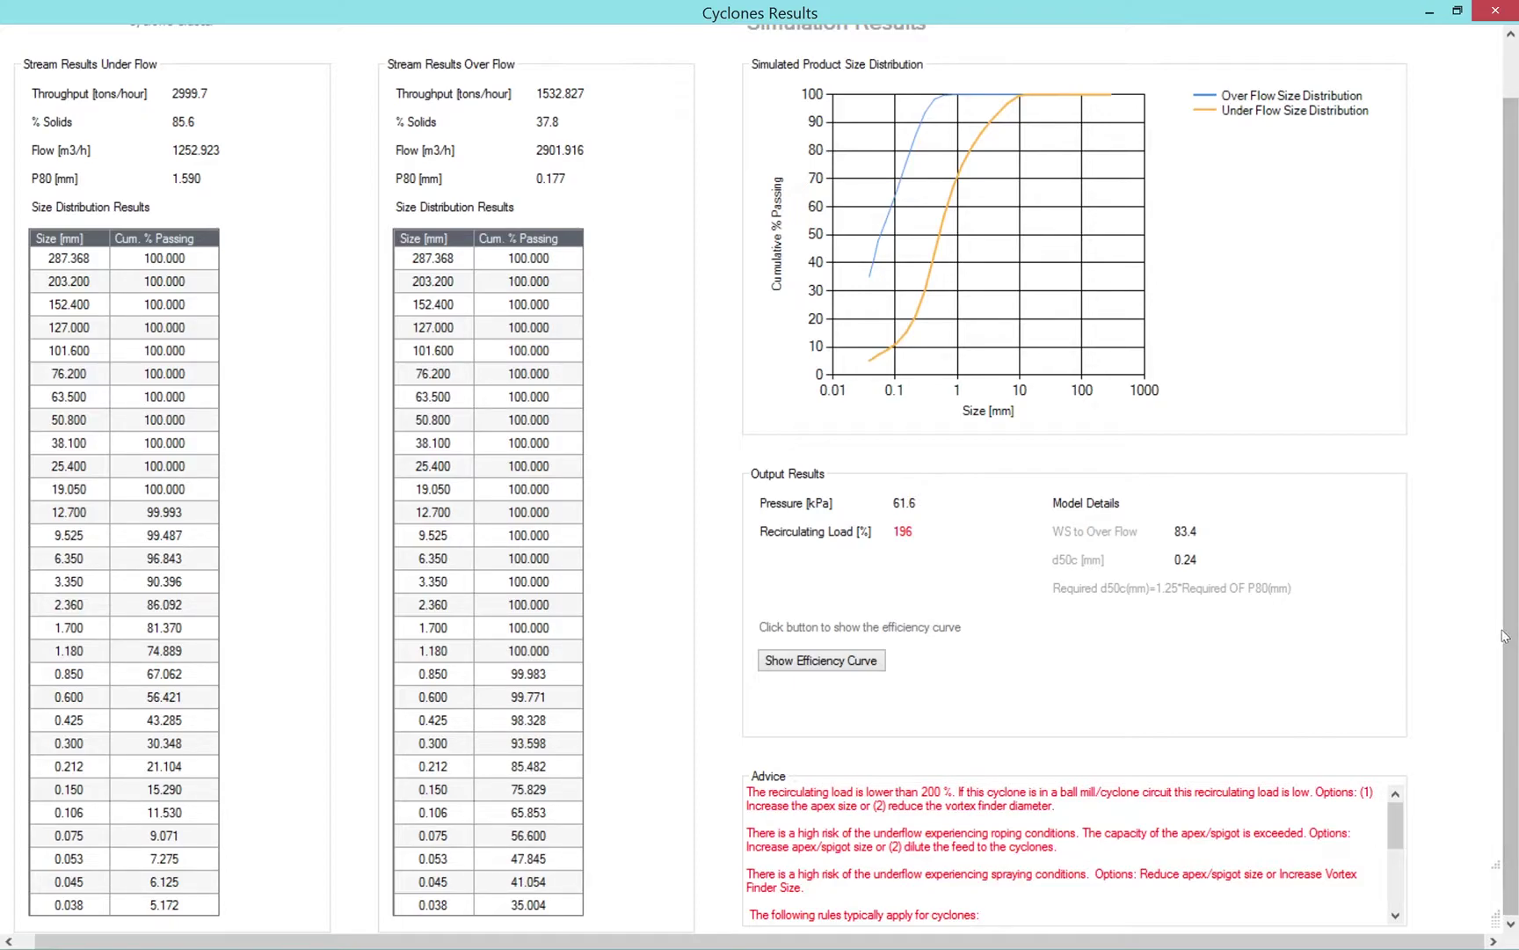
pyautogui.scroll(3, 1514, 324)
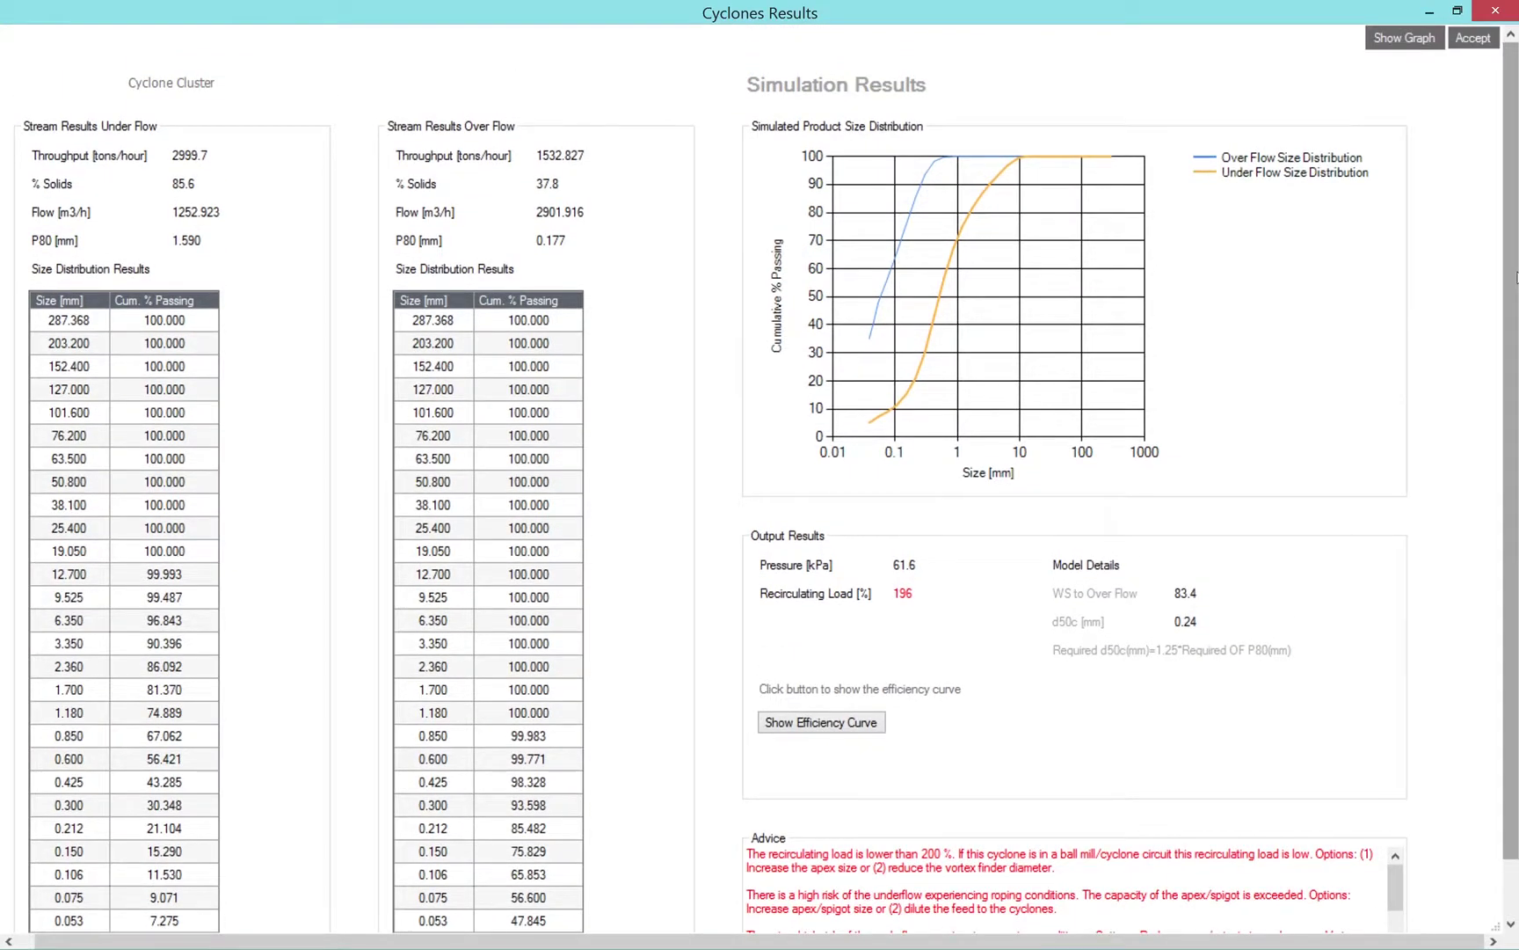
pyautogui.click(1470, 39)
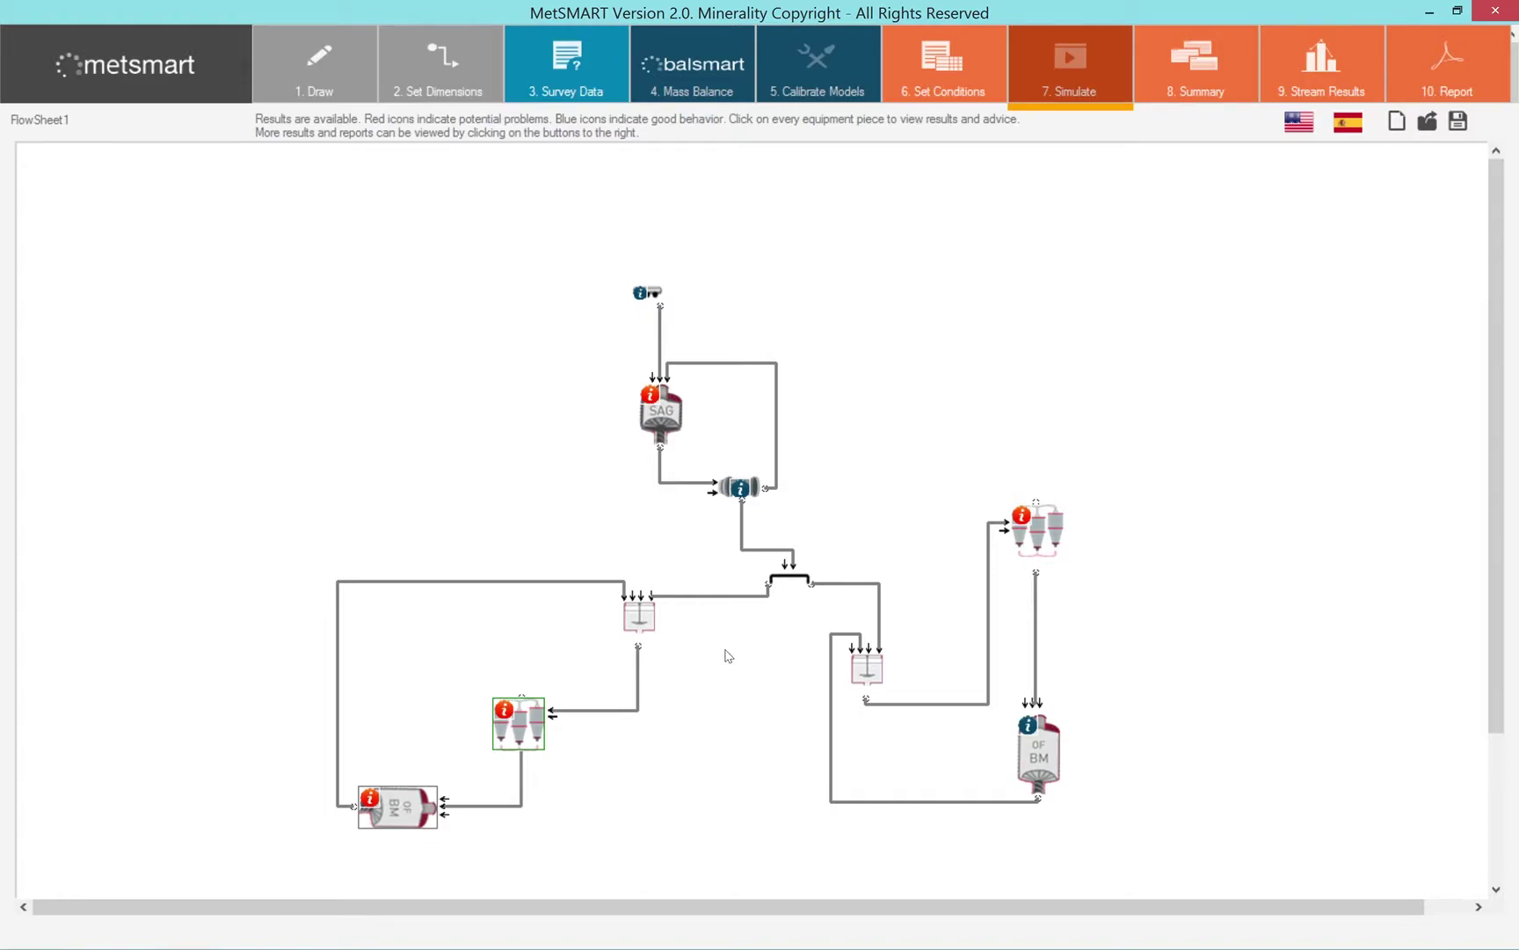
# - View the plant-wide results summary of throughput, power draw, energy efficiency and water usage
pyautogui.click(1174, 79)
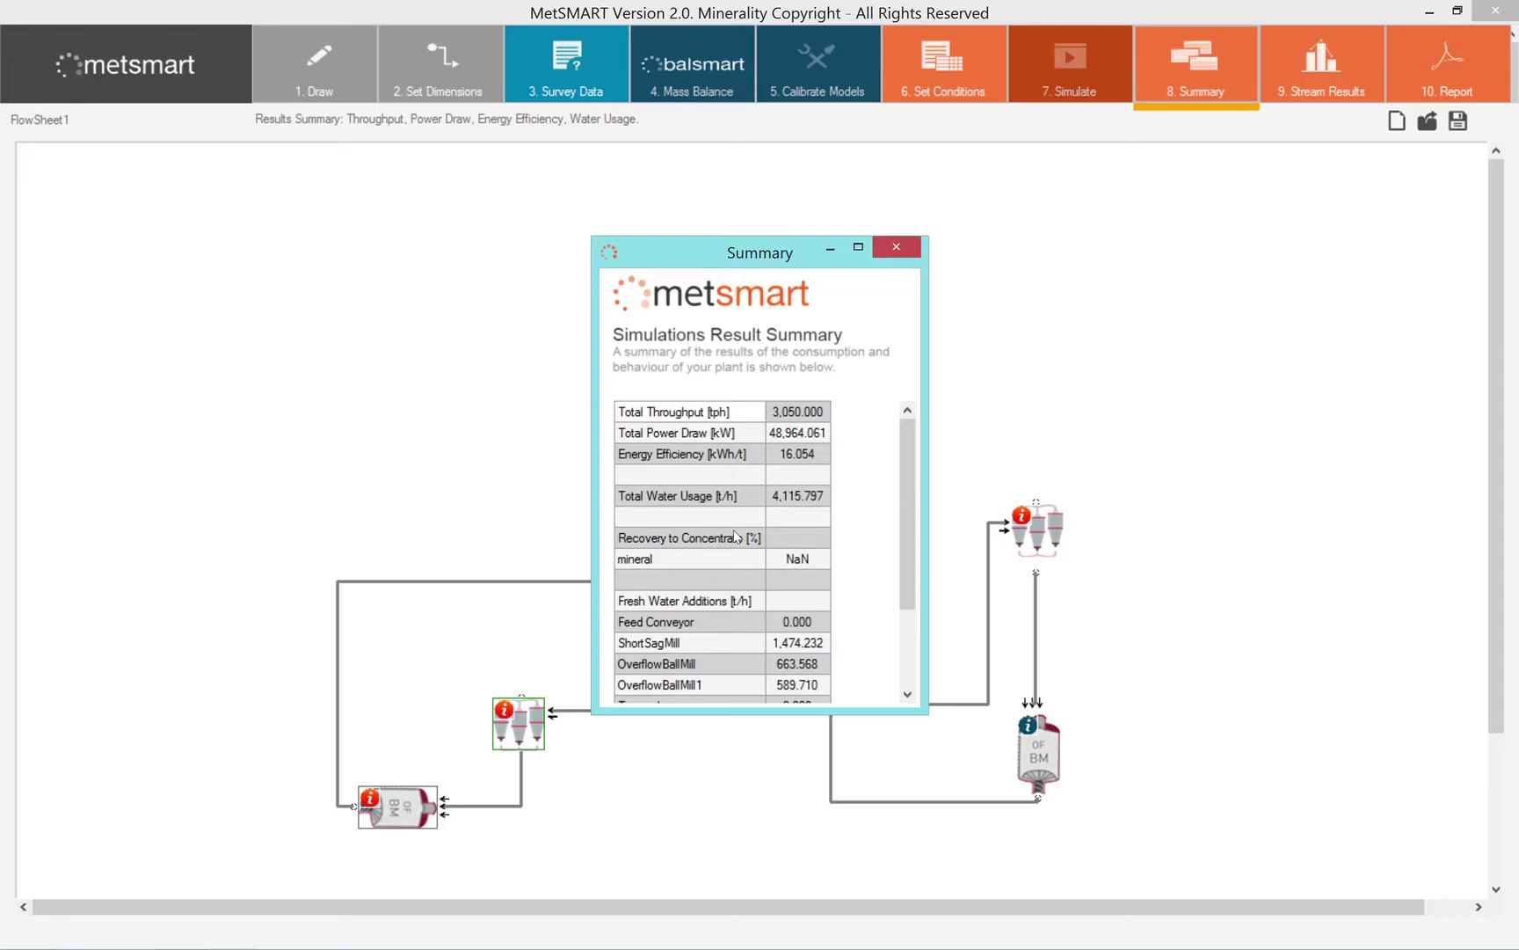
pyautogui.click(896, 247)
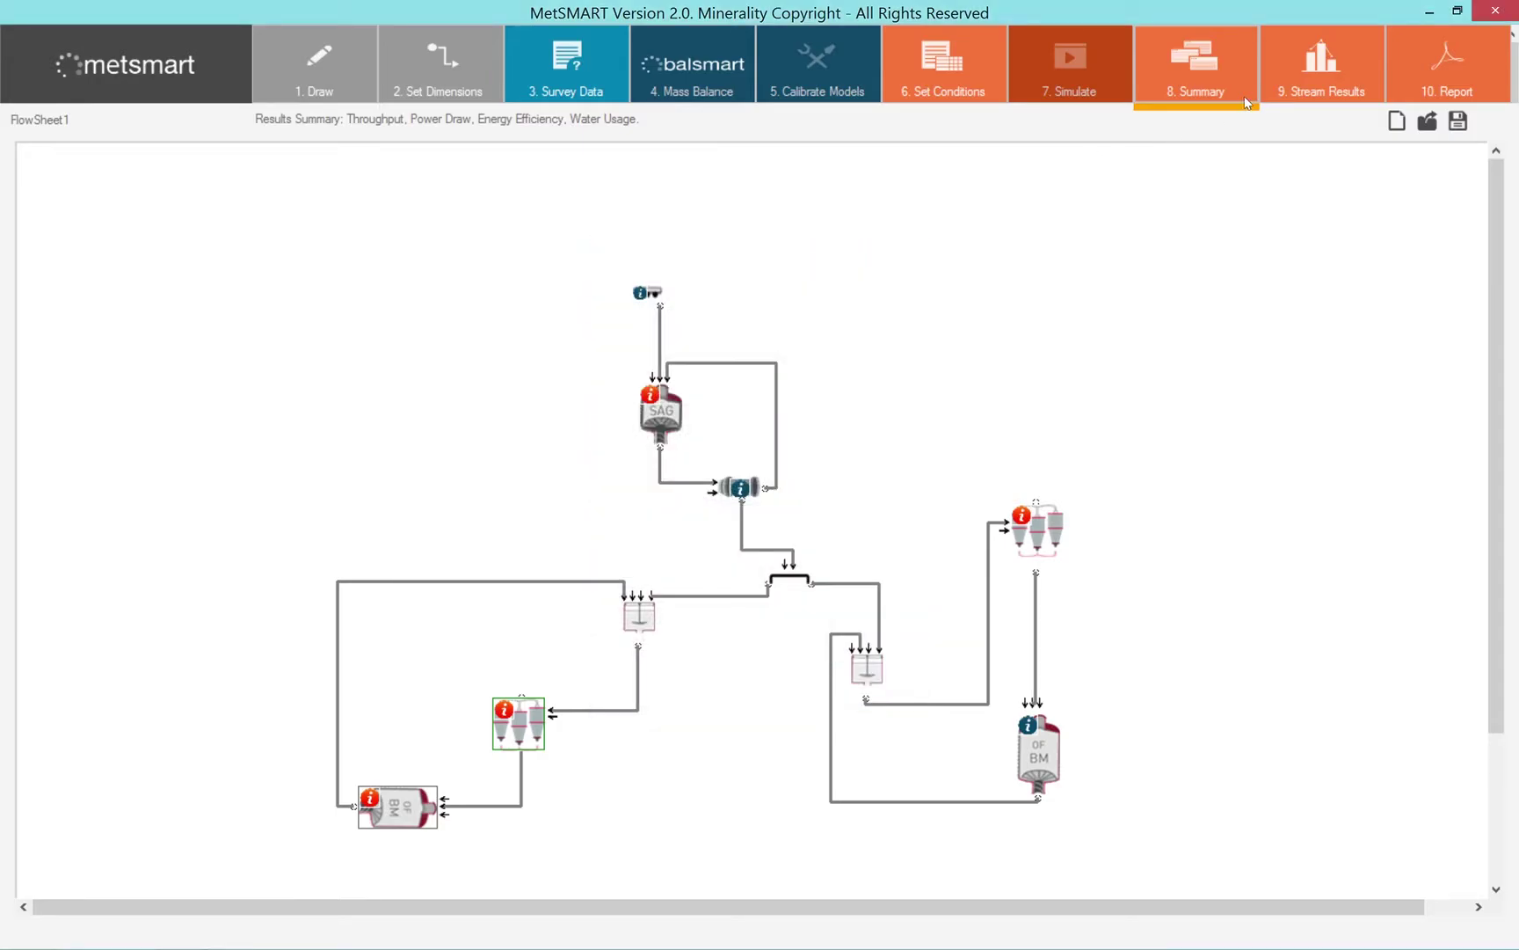
# - Graph the simulated size distributions for the Feed Conveyor output, ShortSagMill output, and Cyclone Cluster1 UF and OF streams
pyautogui.click(1306, 79)
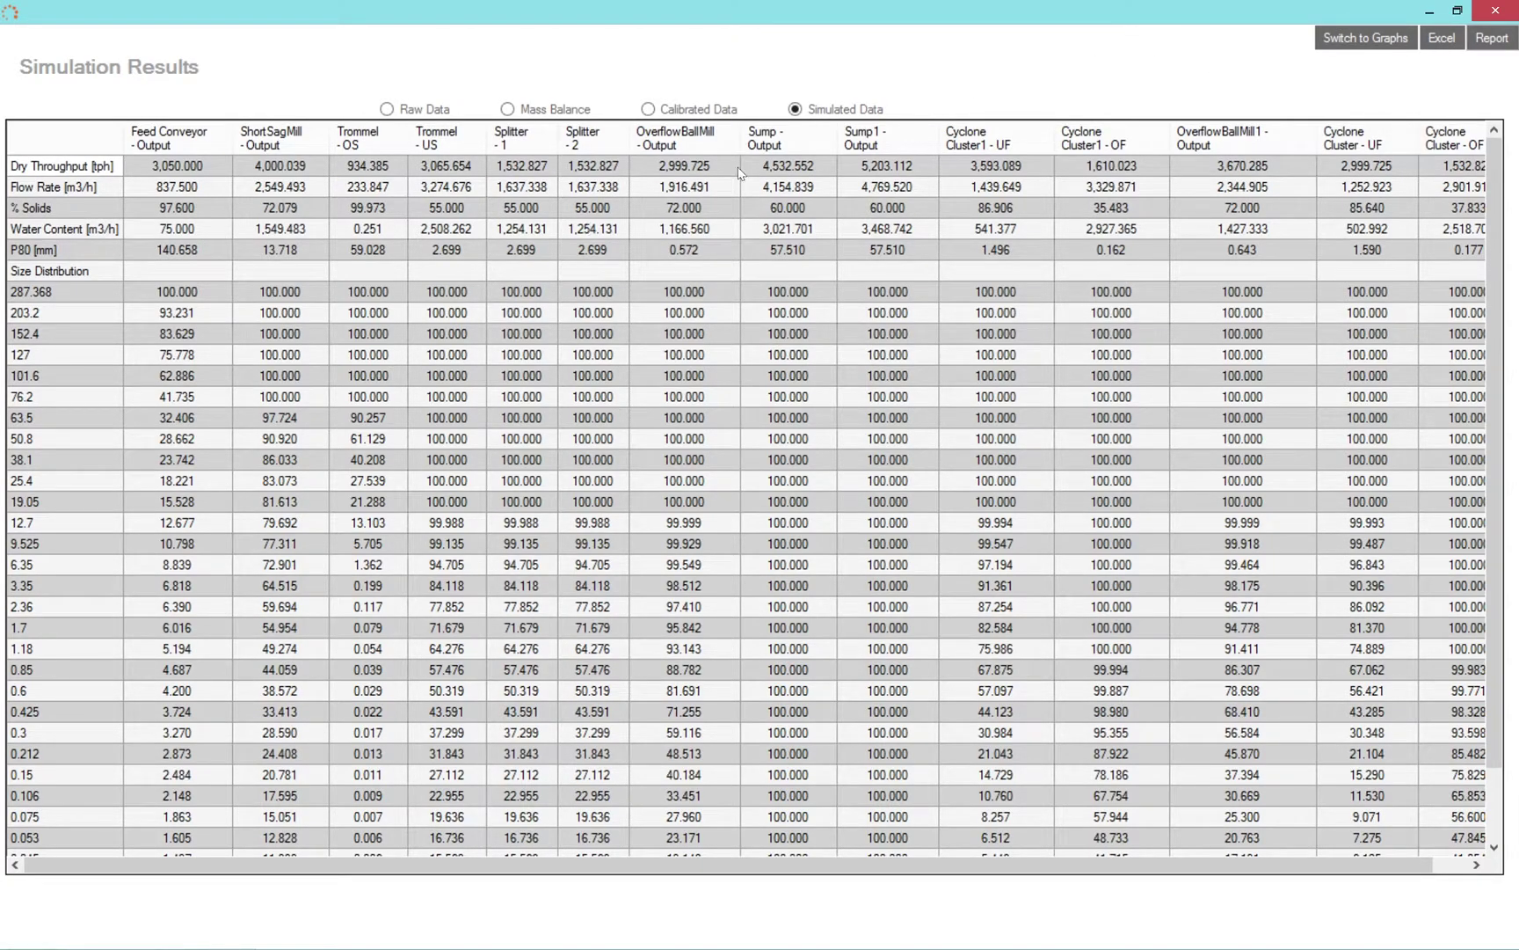
pyautogui.click(1338, 39)
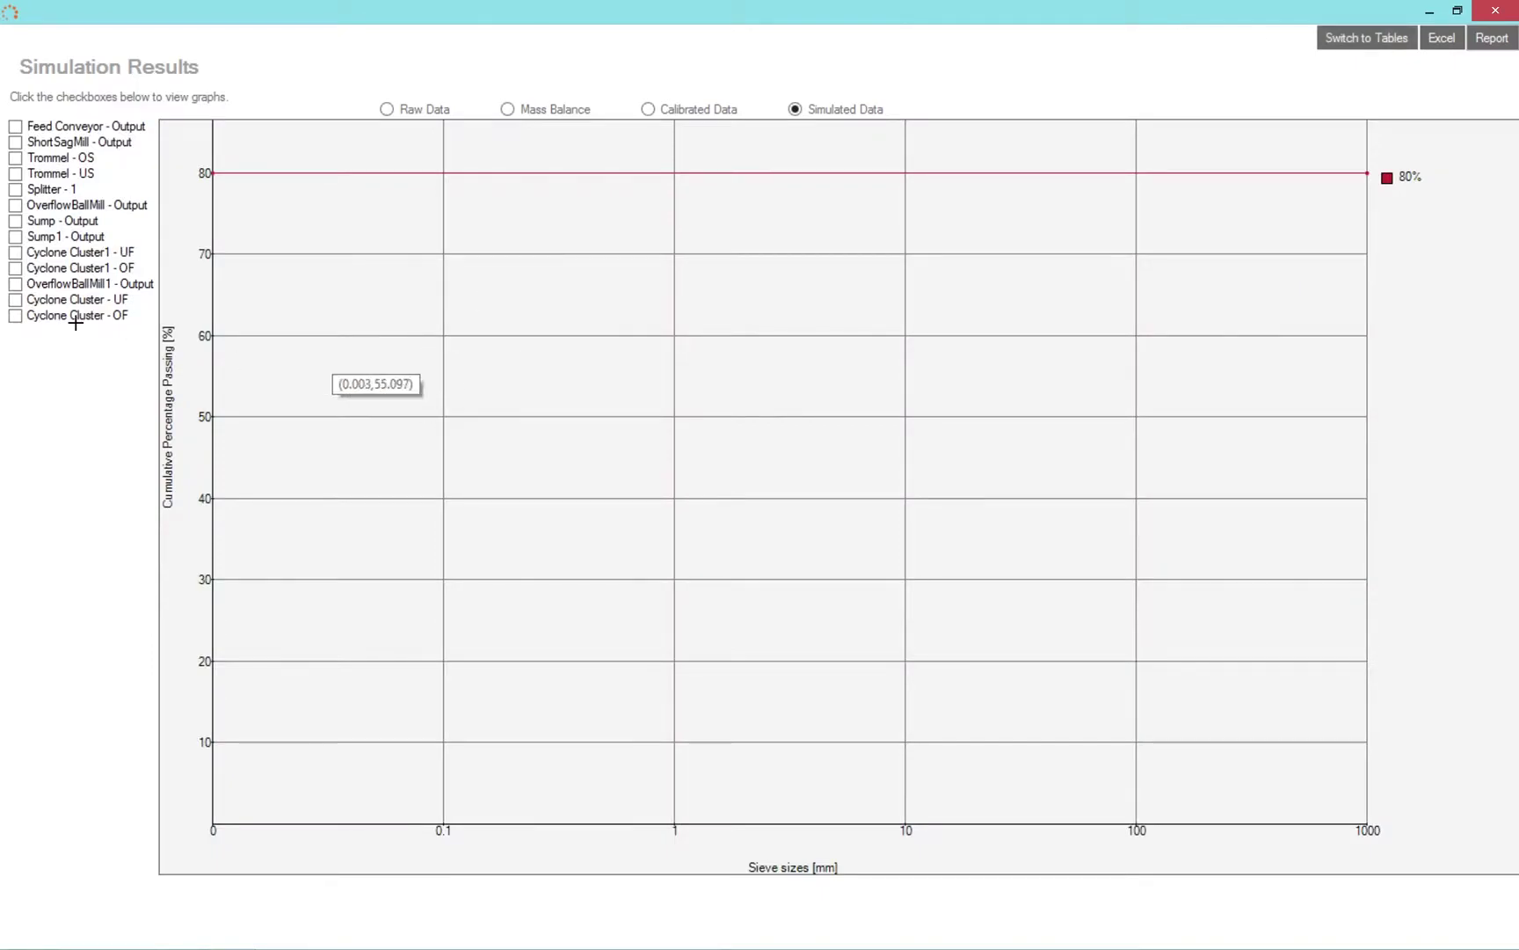
pyautogui.click(16, 127)
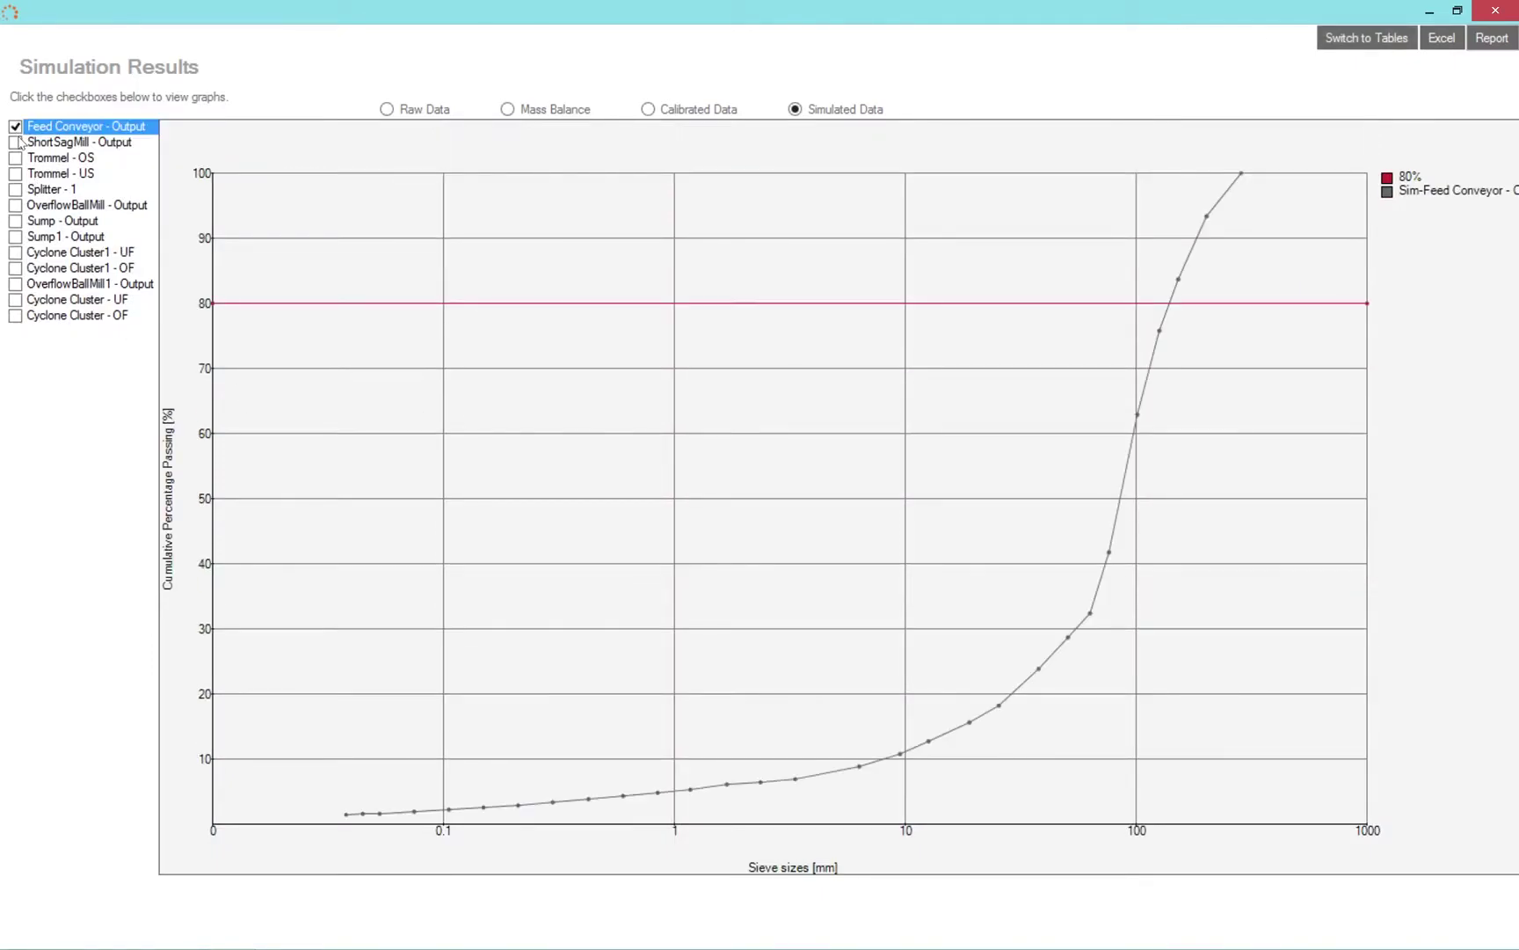
pyautogui.click(16, 143)
pyautogui.click(16, 252)
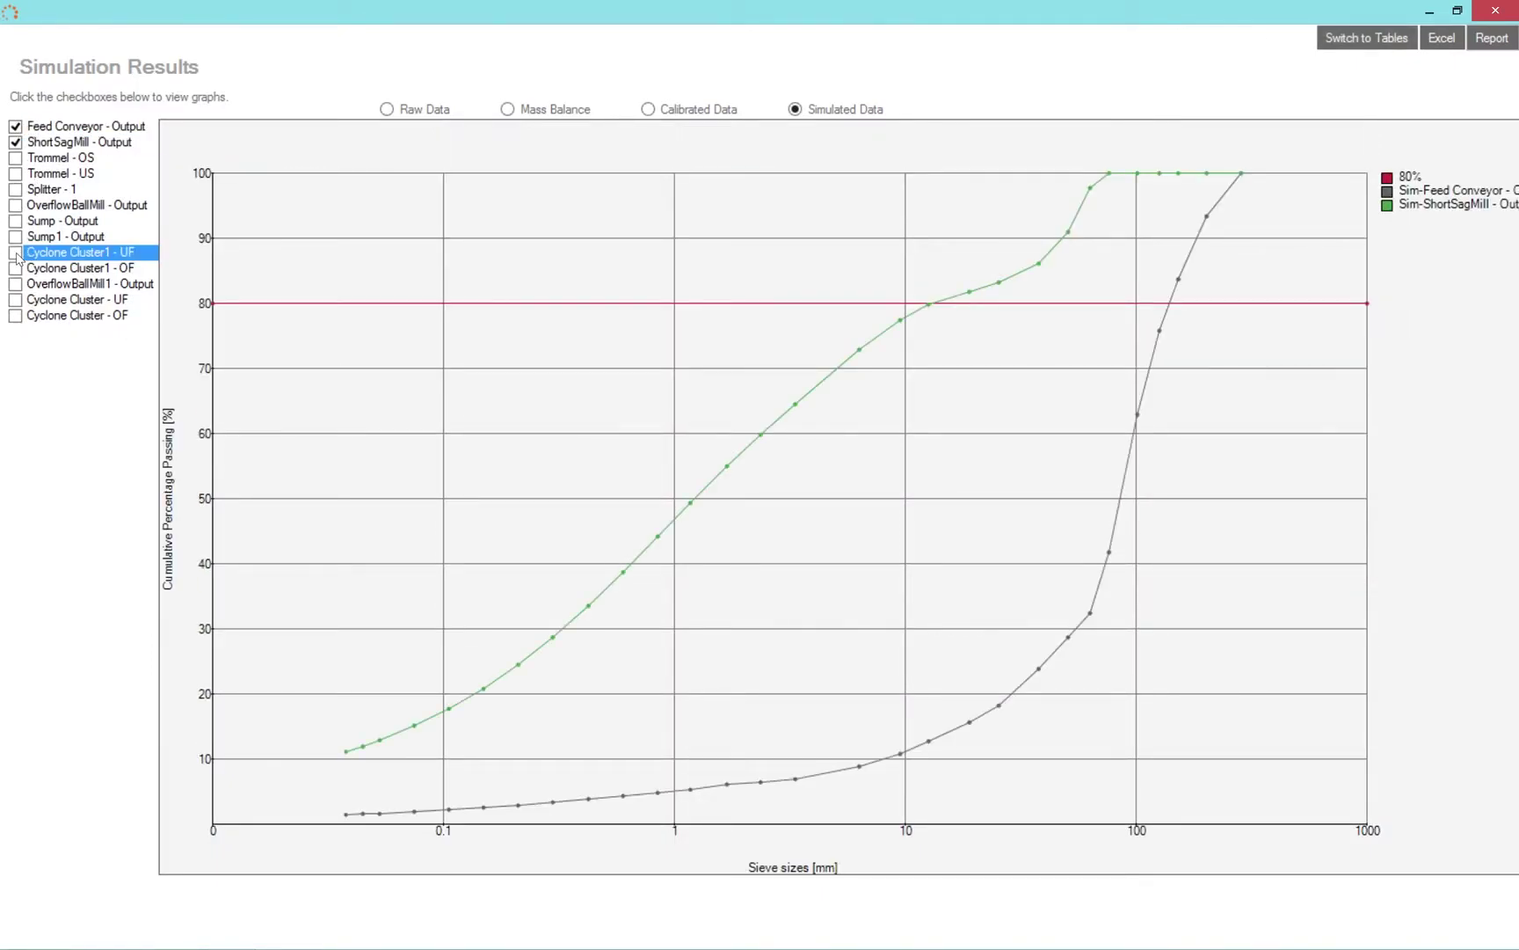
pyautogui.click(15, 268)
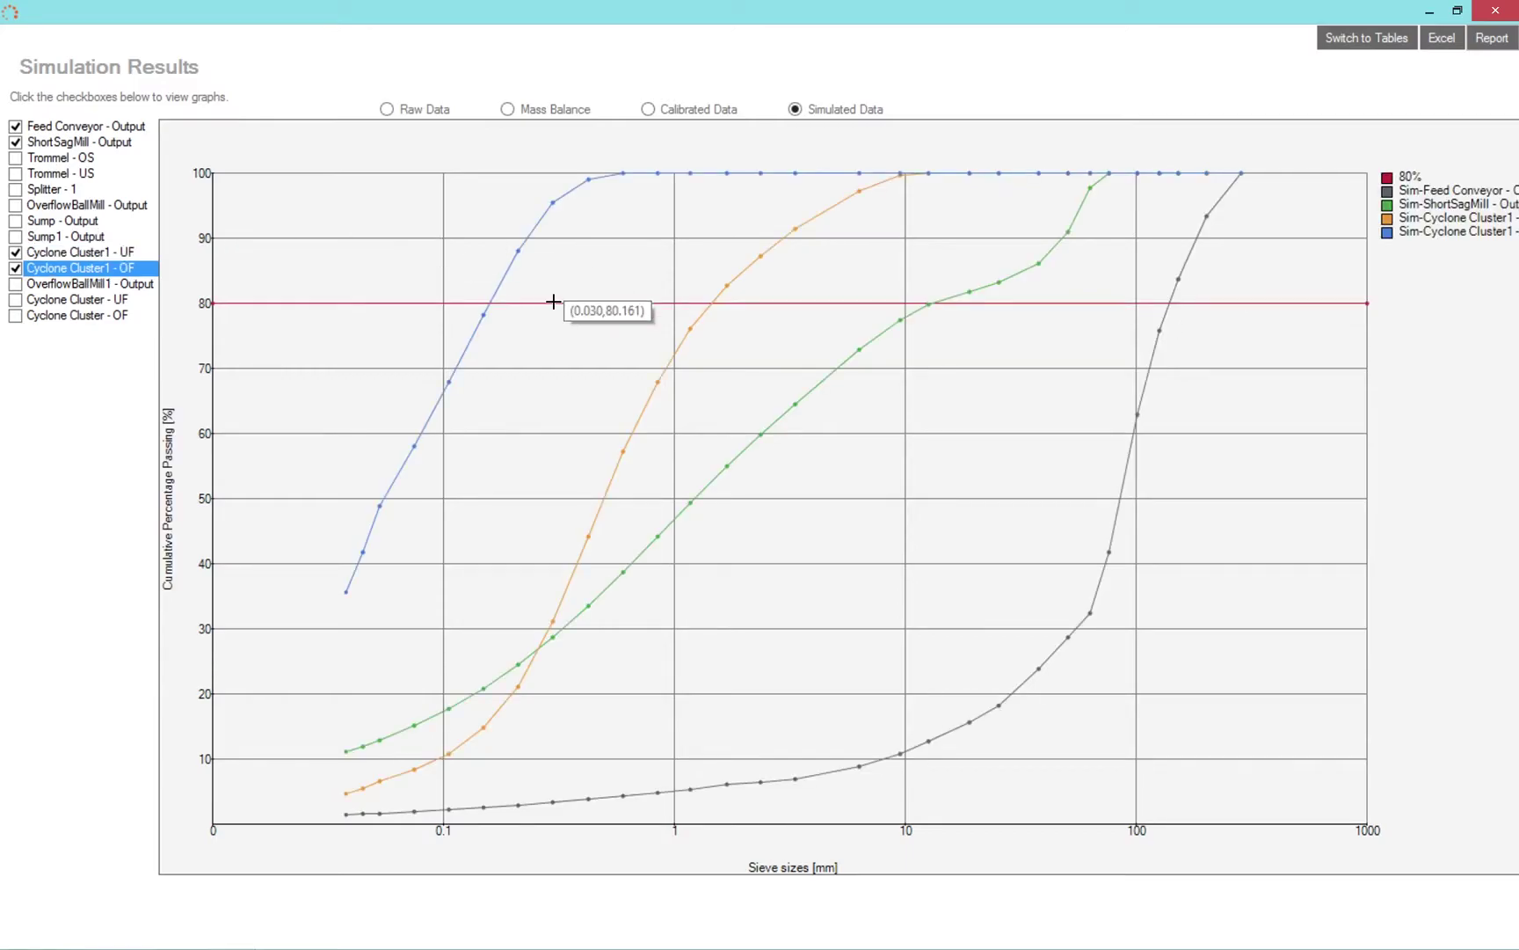